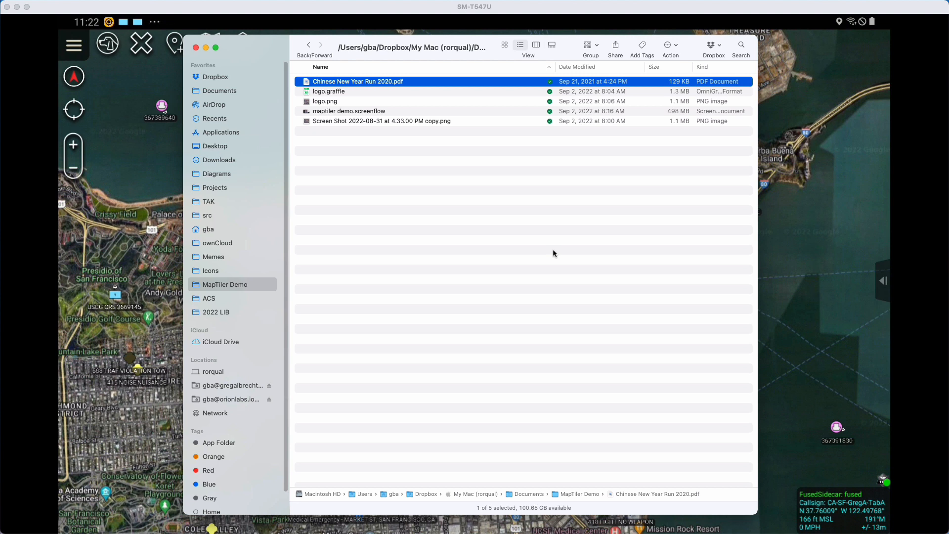
# - Preview Chinese New Year Run 2020.pdf and look through its registration form and course map pages
pyautogui.press('space')
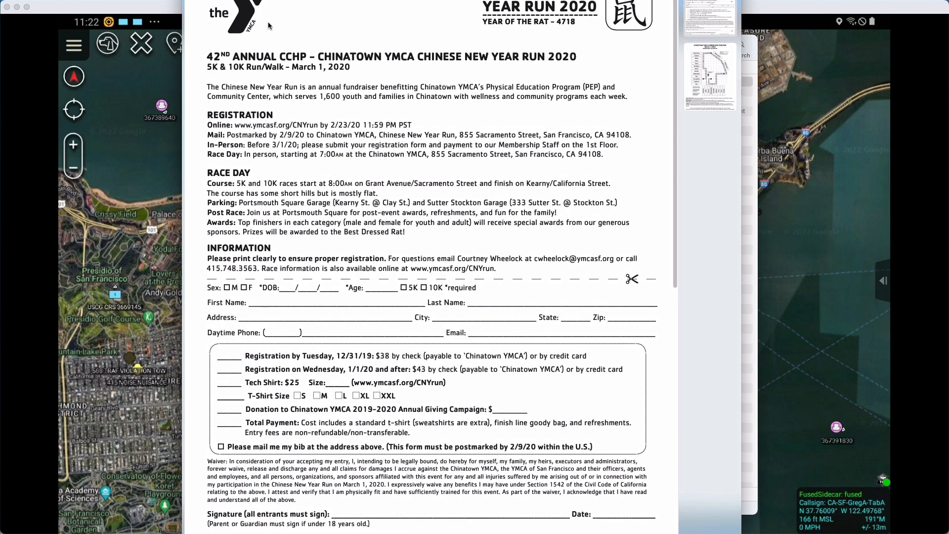
pyautogui.moveTo(182, 0); pyautogui.dragTo(244, 51)
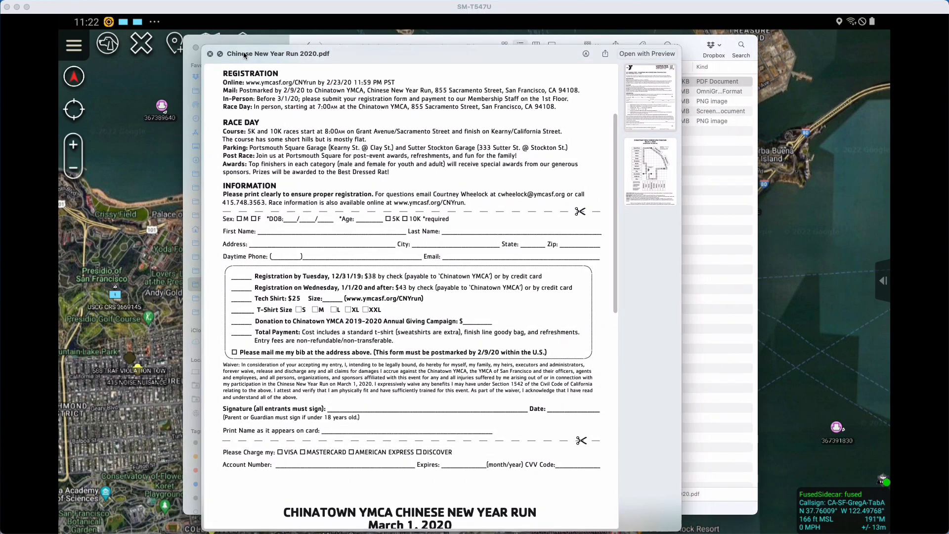
pyautogui.scroll(5, 284, 84)
pyautogui.scroll(-1, 284, 84)
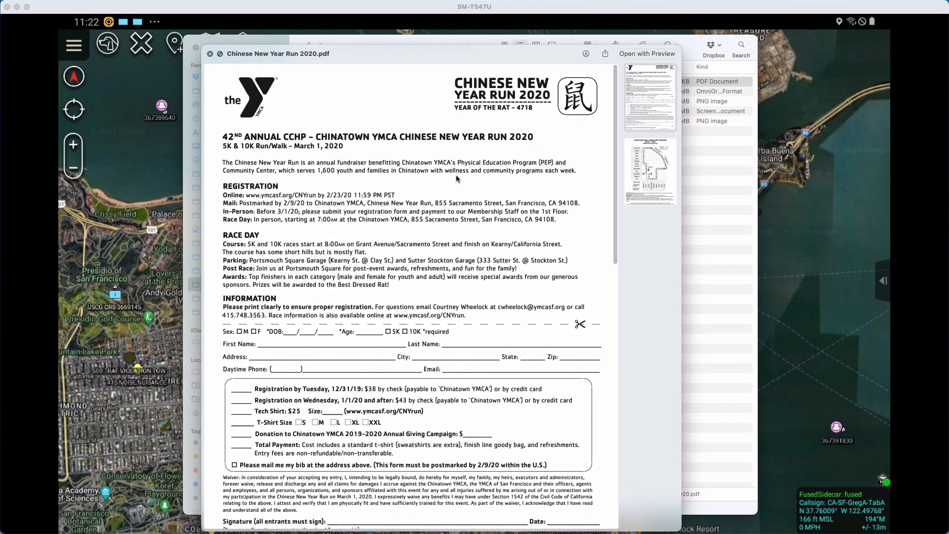
pyautogui.scroll(-15, 456, 174)
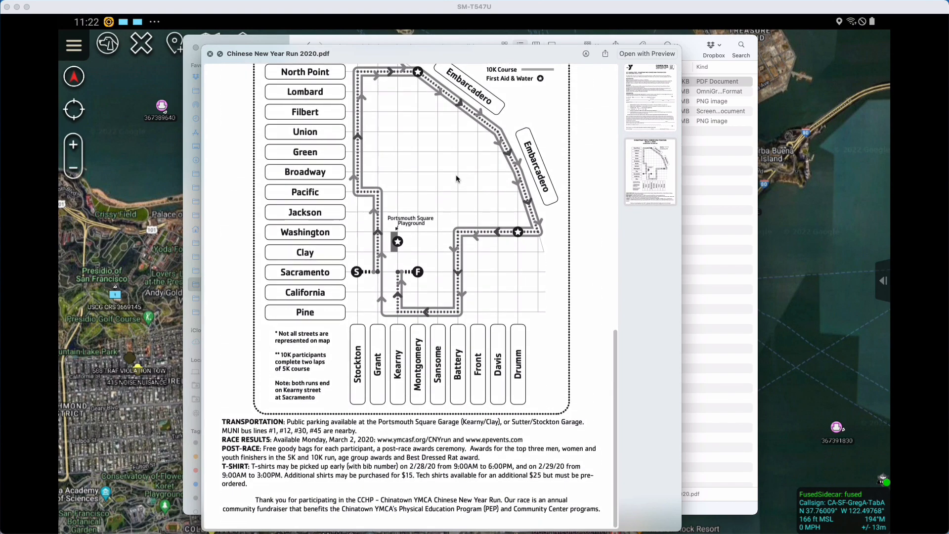
pyautogui.scroll(15, 458, 170)
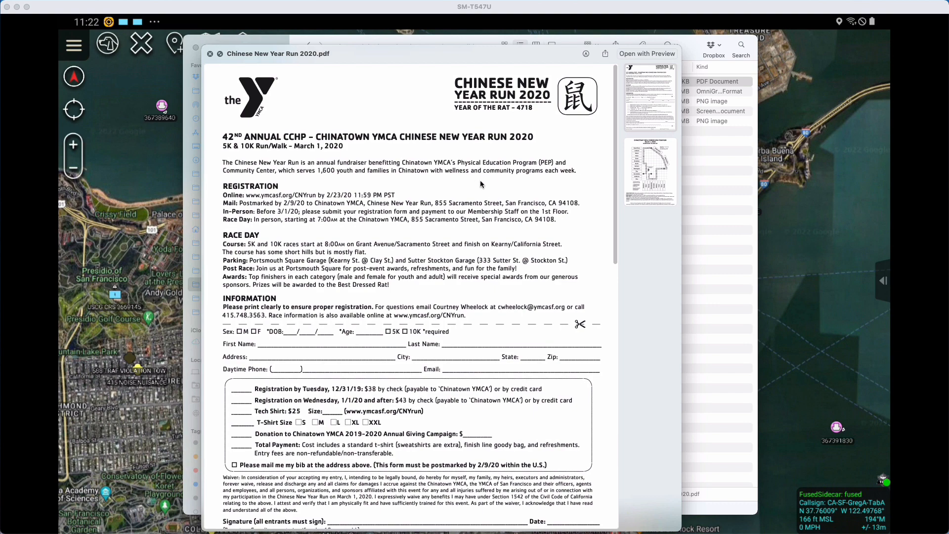
pyautogui.scroll(-15, 478, 202)
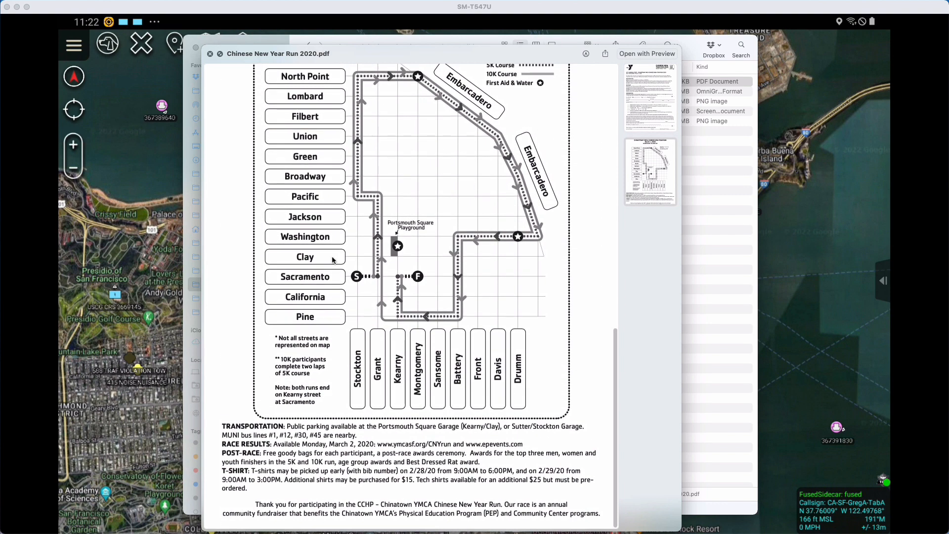
pyautogui.scroll(3, 407, 249)
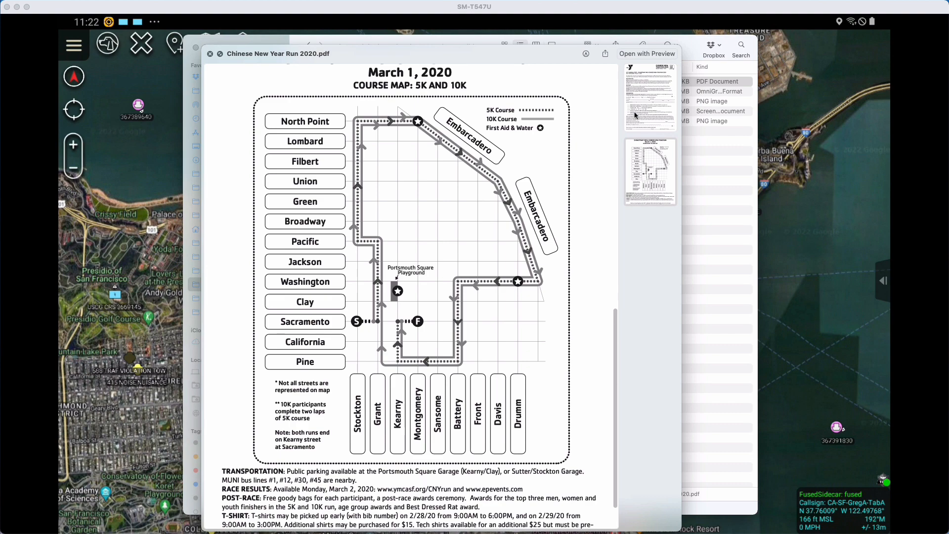
pyautogui.press('space')
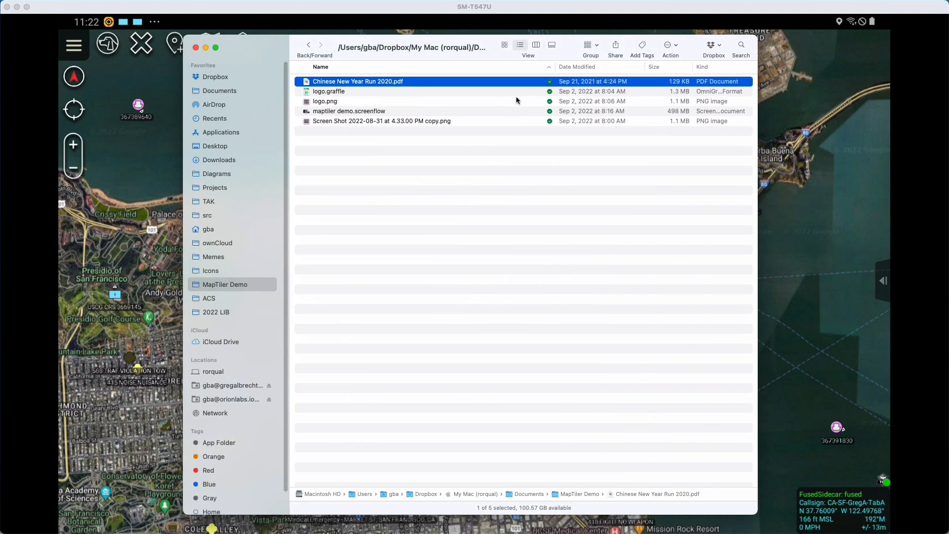
# - Open Chinese New Year Run 2020.pdf in Preview and copy its course map page, page 2, into a new document
pyautogui.doubleClick(420, 82)
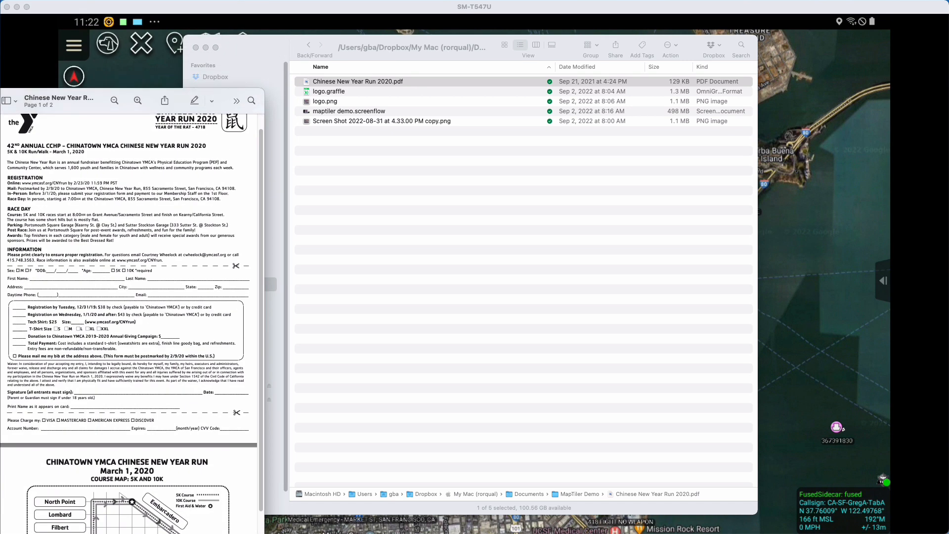
pyautogui.moveTo(0, 102); pyautogui.dragTo(357, 33)
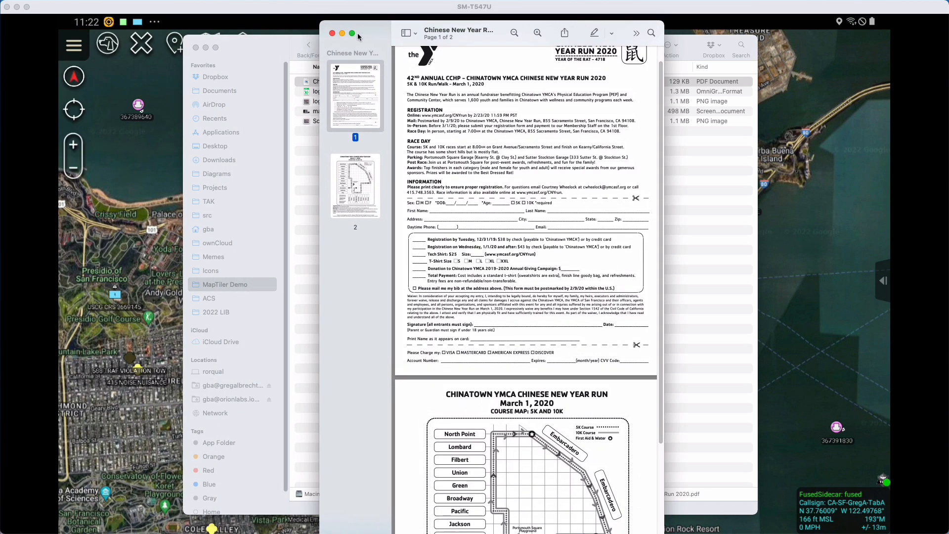
pyautogui.click(374, 197)
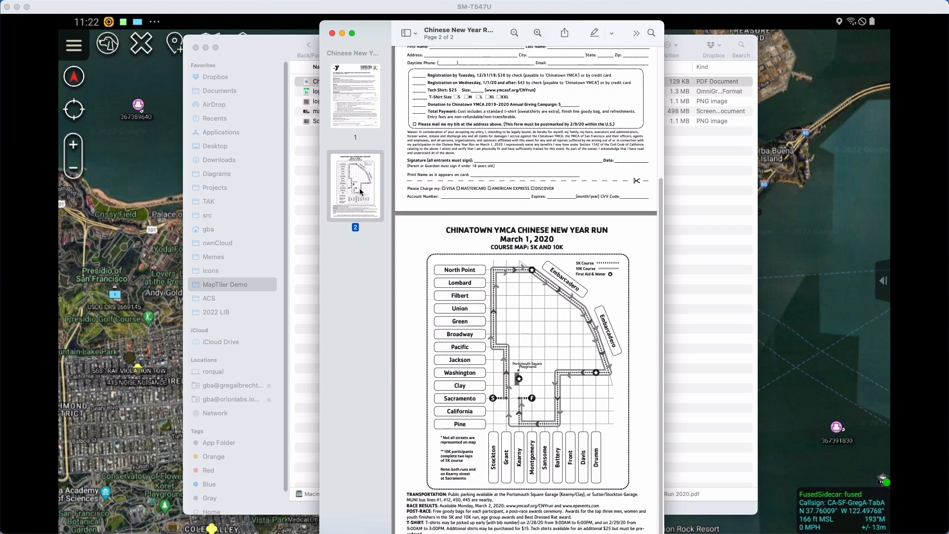
pyautogui.rightClick(360, 188)
pyautogui.click(341, 226)
pyautogui.press('super+n')
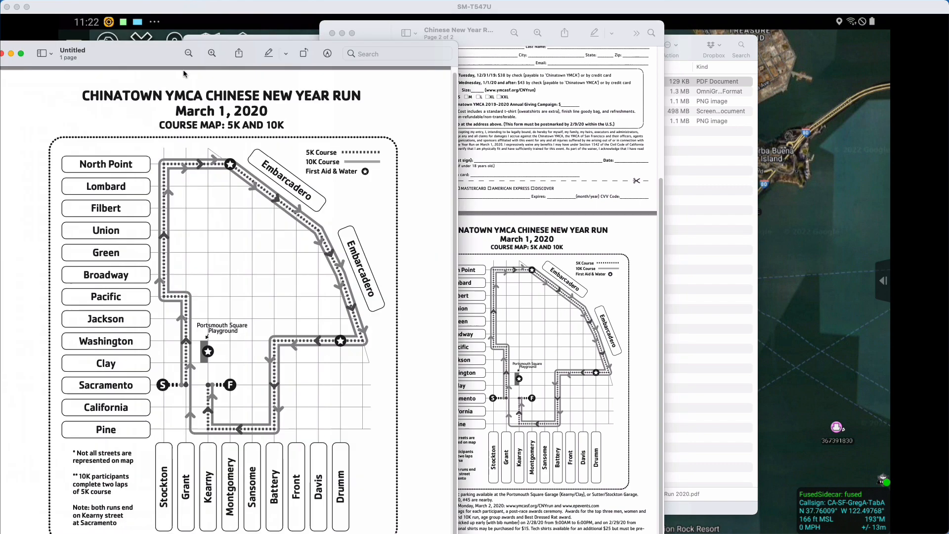
pyautogui.moveTo(137, 57); pyautogui.dragTo(367, 52)
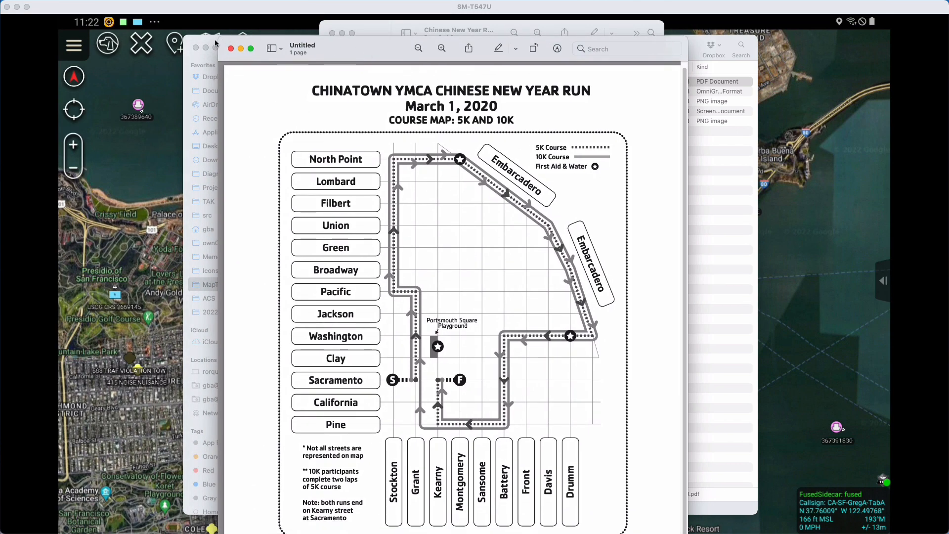
pyautogui.moveTo(221, 42); pyautogui.dragTo(345, 173)
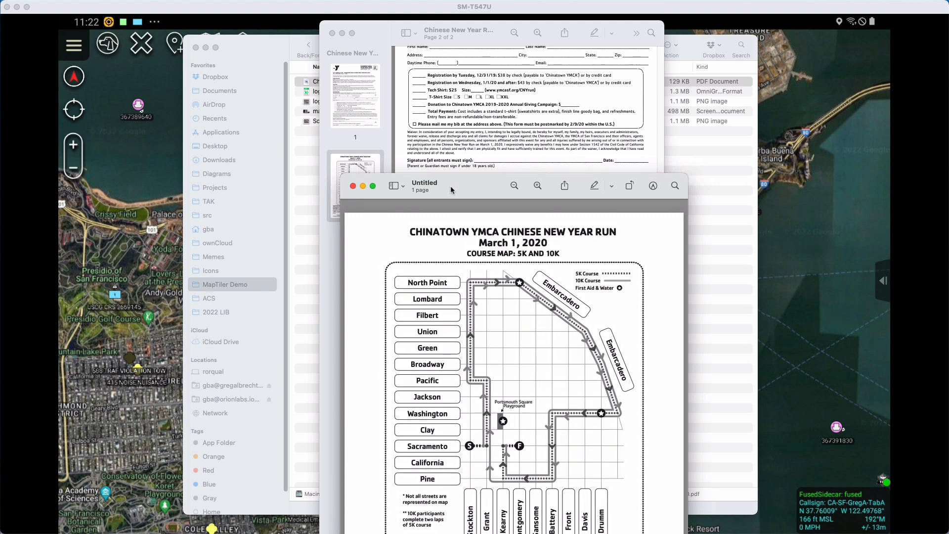
pyautogui.moveTo(455, 190); pyautogui.dragTo(396, 55)
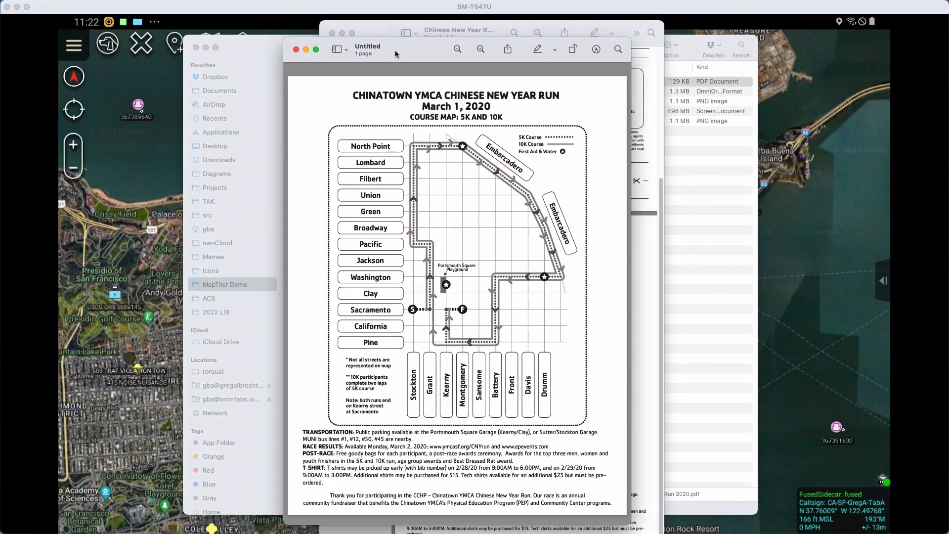
# - Save the new course map document as map.png in the MapTiler Demo folder and close both open documents
pyautogui.press('super+s')
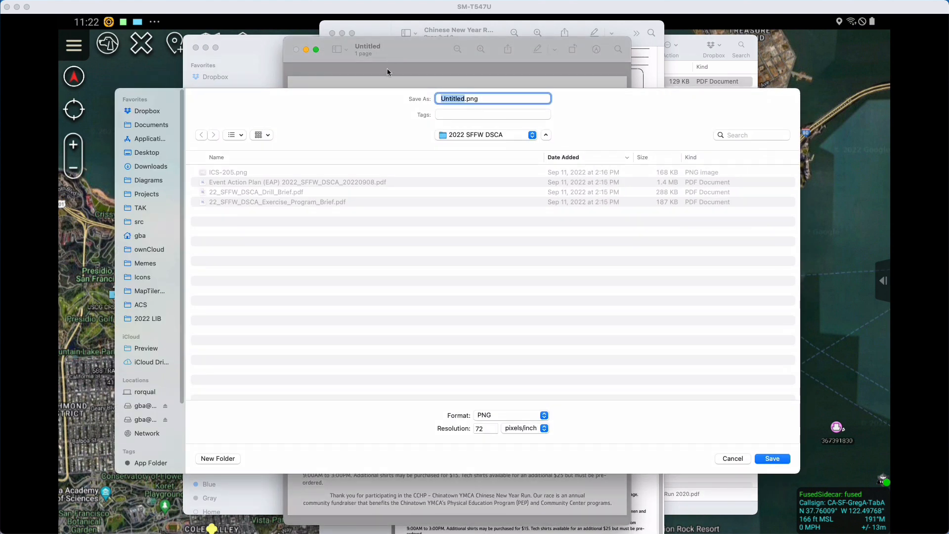
pyautogui.write('map')
pyautogui.click(139, 292)
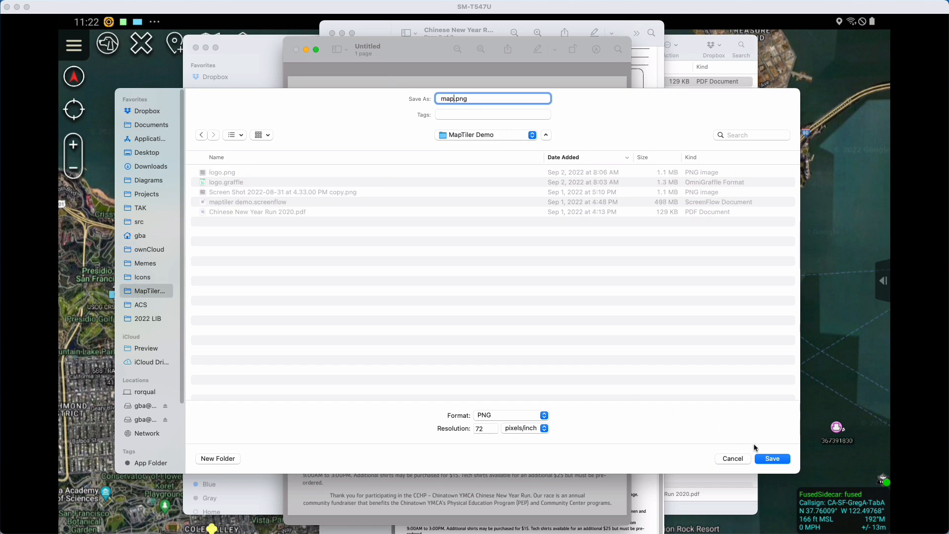
pyautogui.click(770, 459)
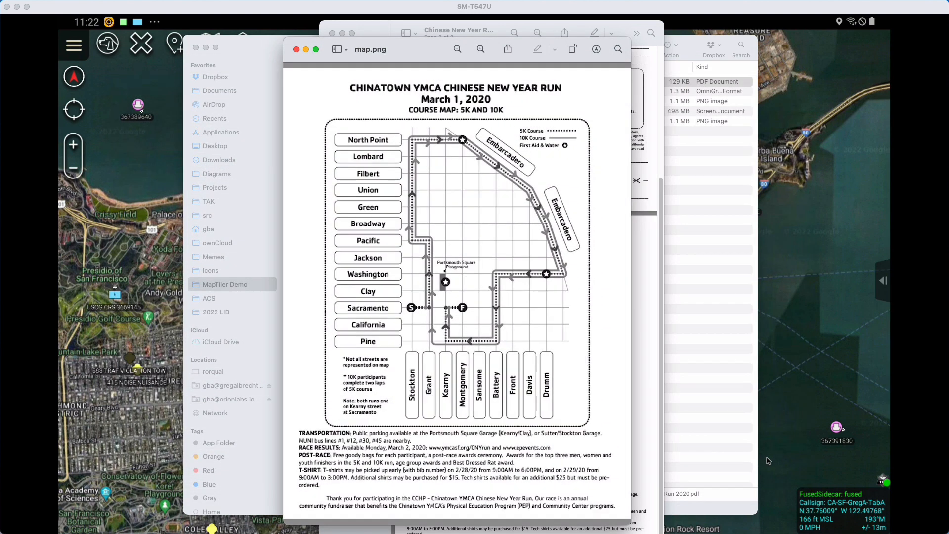
pyautogui.click(296, 50)
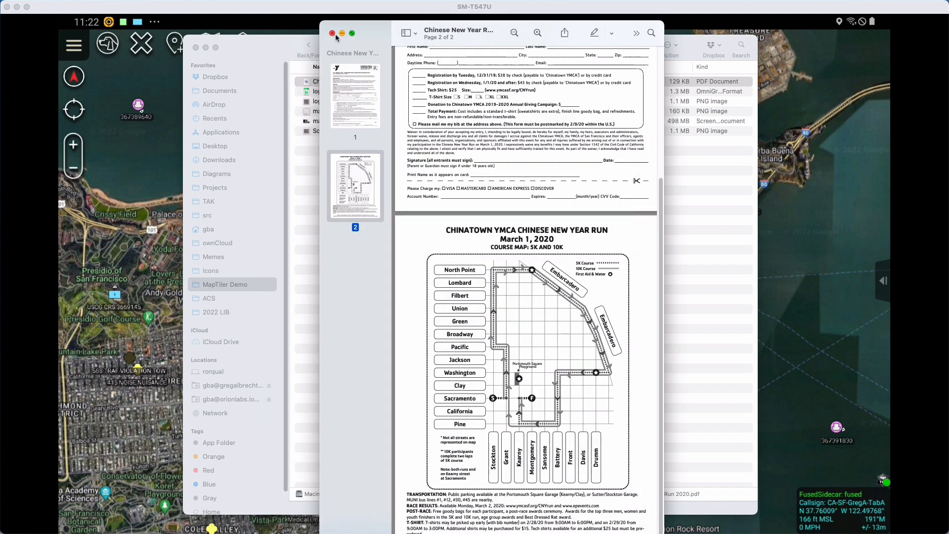
pyautogui.click(335, 36)
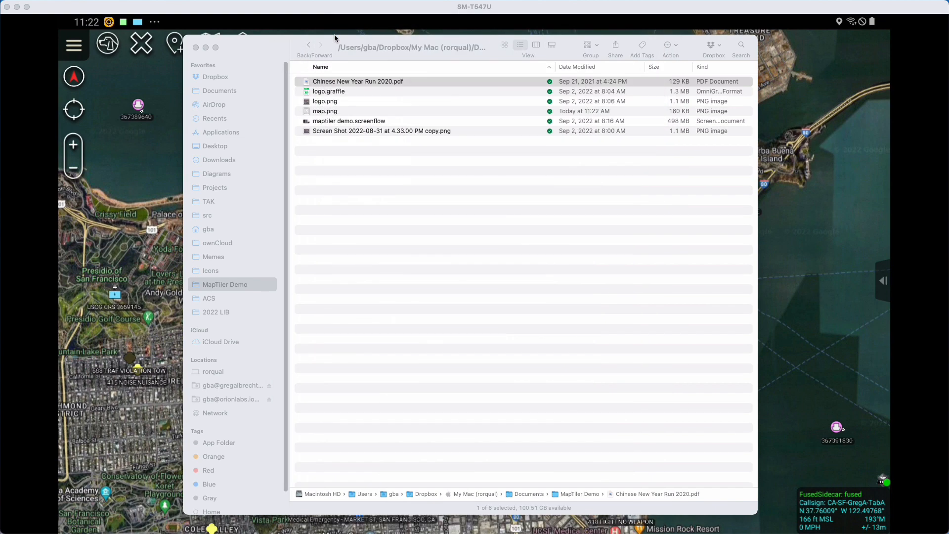
# - Preview the saved map.png in the MapTiler Demo folder to check the course map image
pyautogui.click(335, 114)
pyautogui.press('space')
pyautogui.press('space')
pyautogui.click(335, 113)
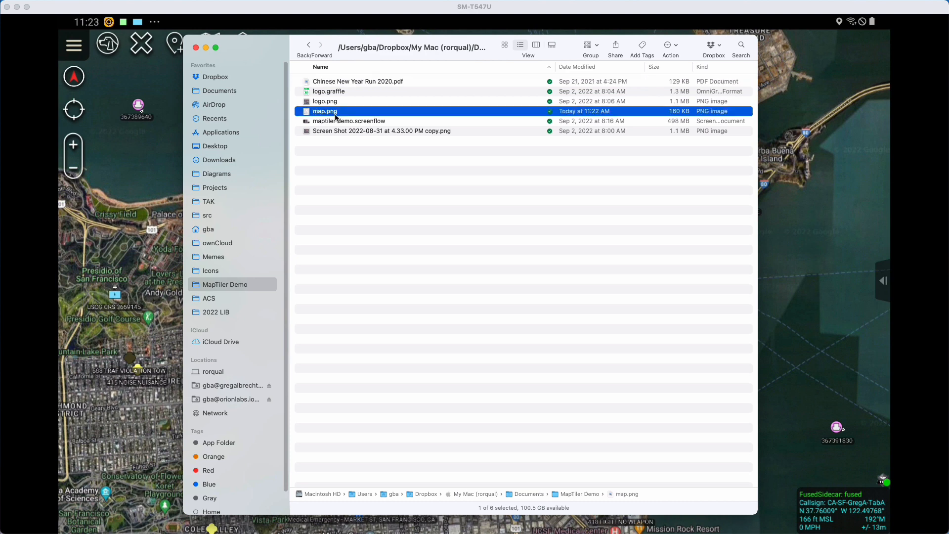
pyautogui.press('space')
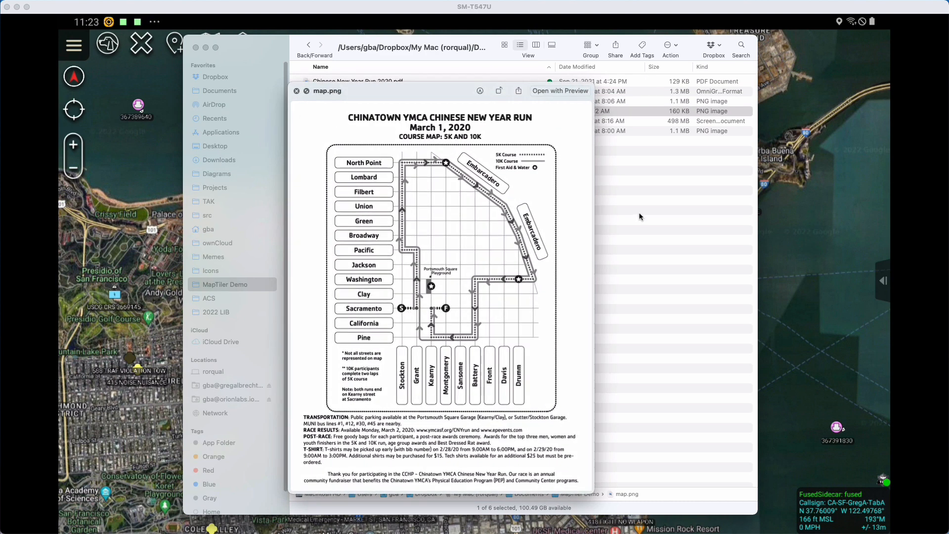
pyautogui.press('space')
# - Launch MapTiler Desktop 11.3 through the system search
pyautogui.press('super+space')
pyautogui.write('map')
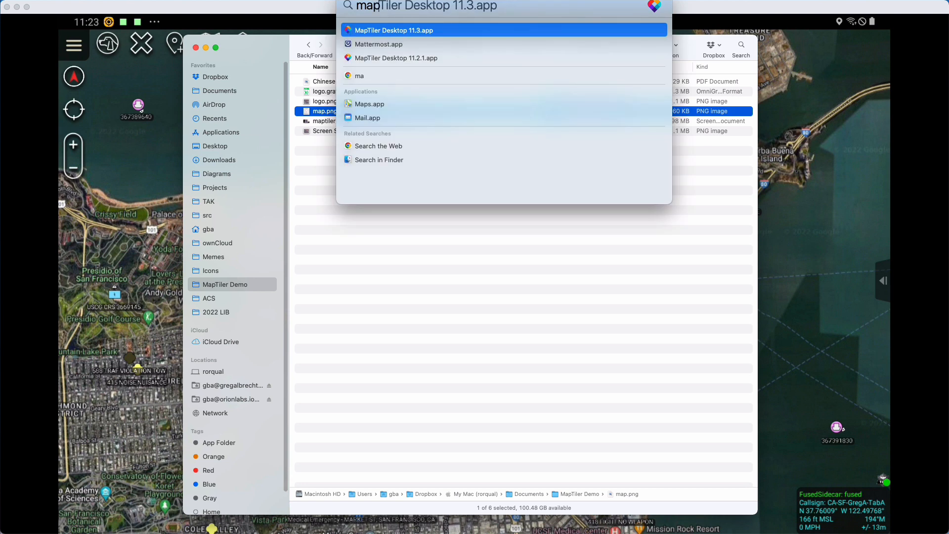
pyautogui.press('Return')
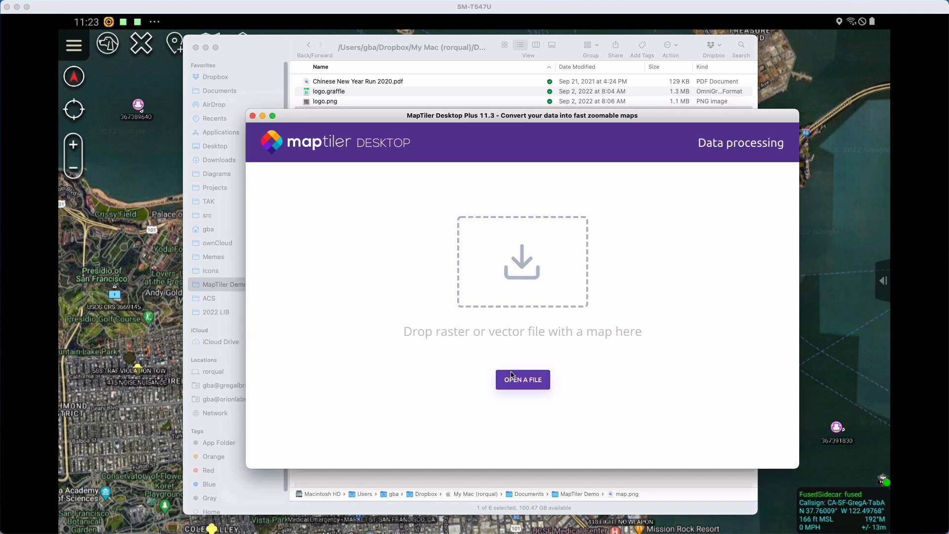
# - Open map.png from the MapTiler Demo folder without loading the previously saved georeference data
pyautogui.click(511, 375)
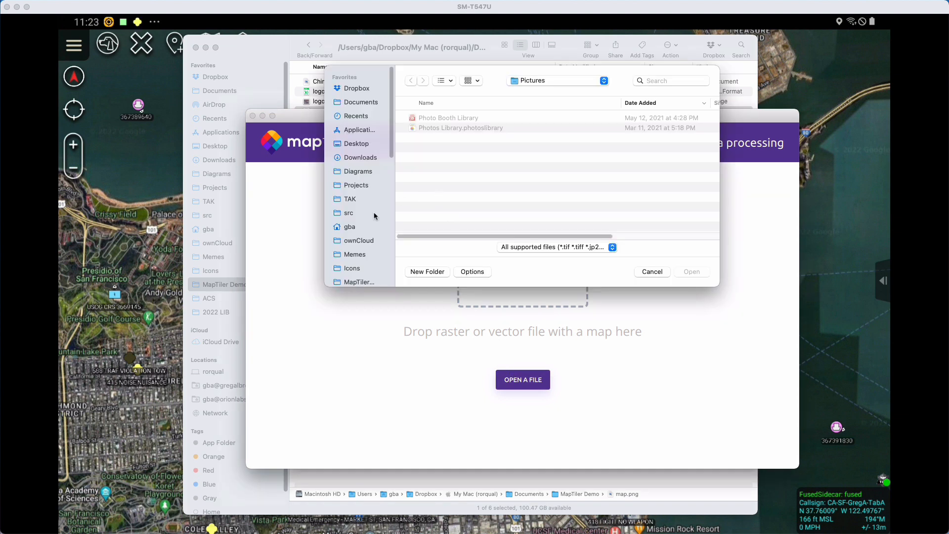
pyautogui.click(364, 281)
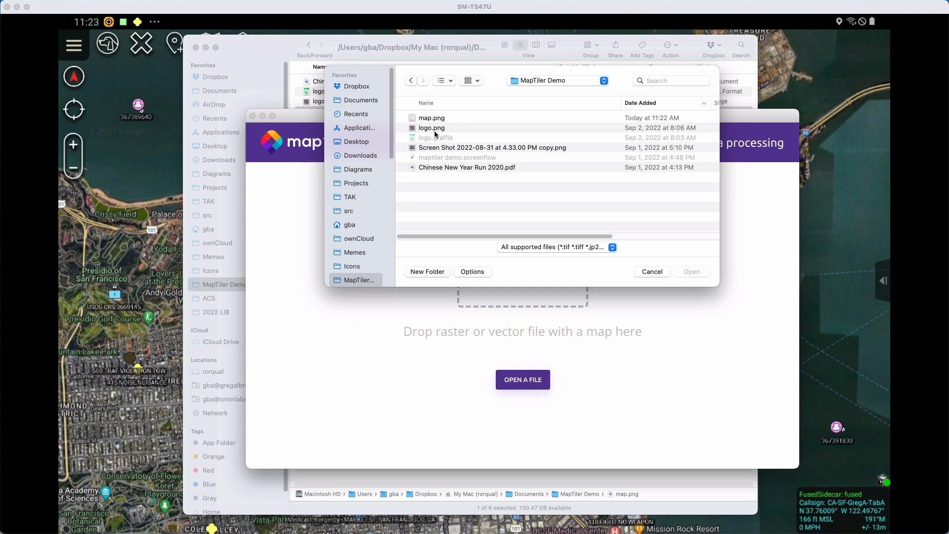
pyautogui.click(435, 131)
pyautogui.click(433, 118)
pyautogui.press('space')
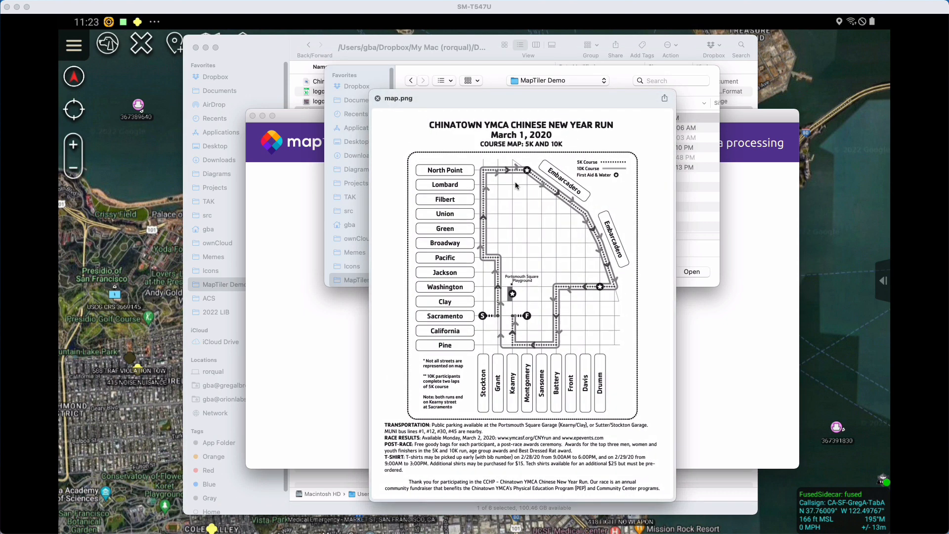
pyautogui.press('space')
pyautogui.click(693, 272)
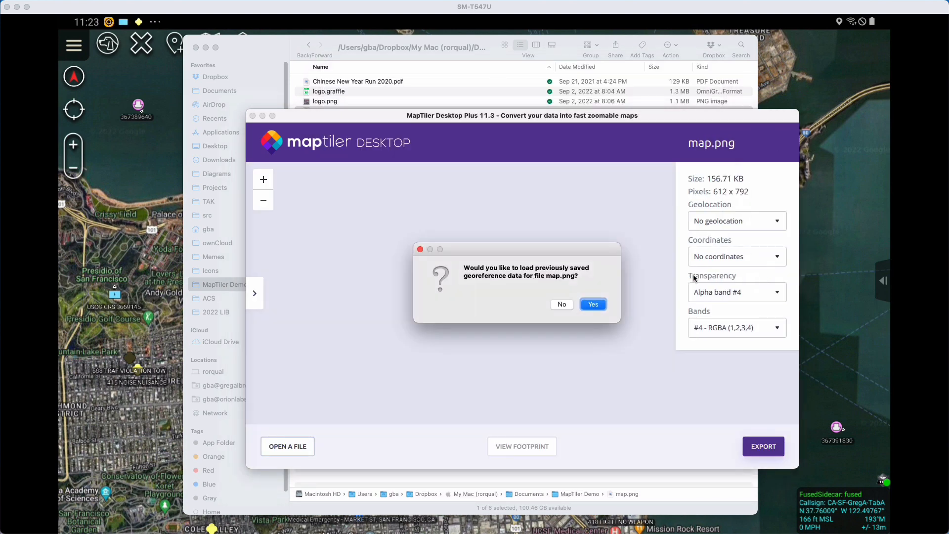
pyautogui.click(566, 306)
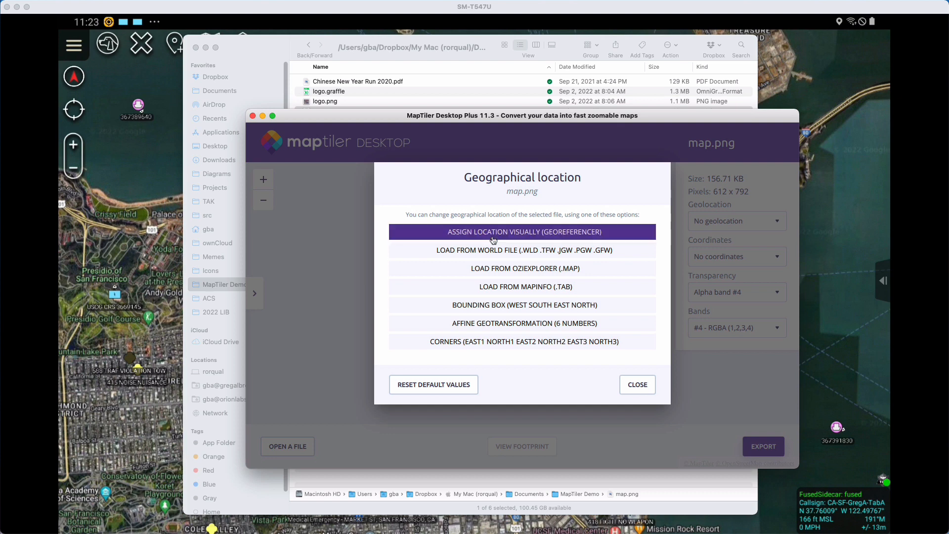
# - Choose to assign the location visually with the Georeferencer and enlarge the window to fill most of the screen
pyautogui.click(494, 240)
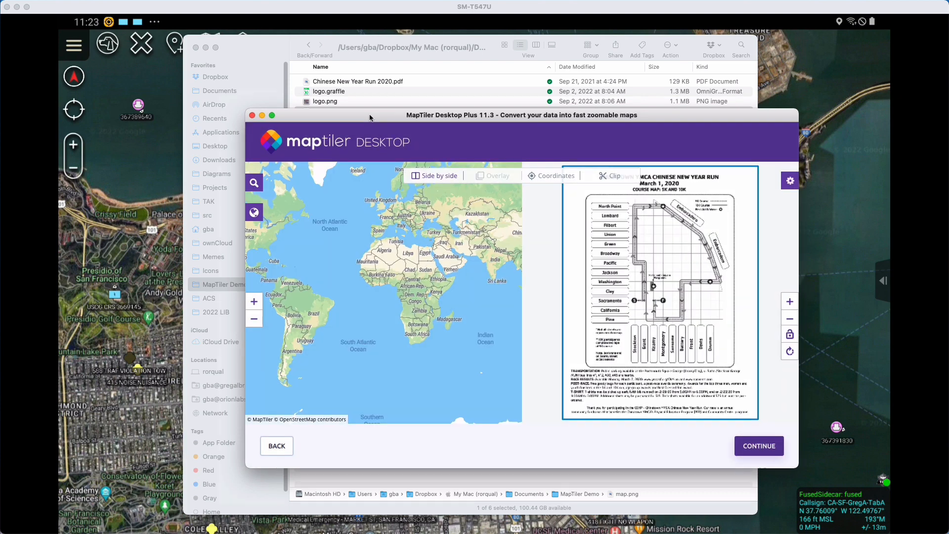
pyautogui.moveTo(370, 120); pyautogui.dragTo(155, 21)
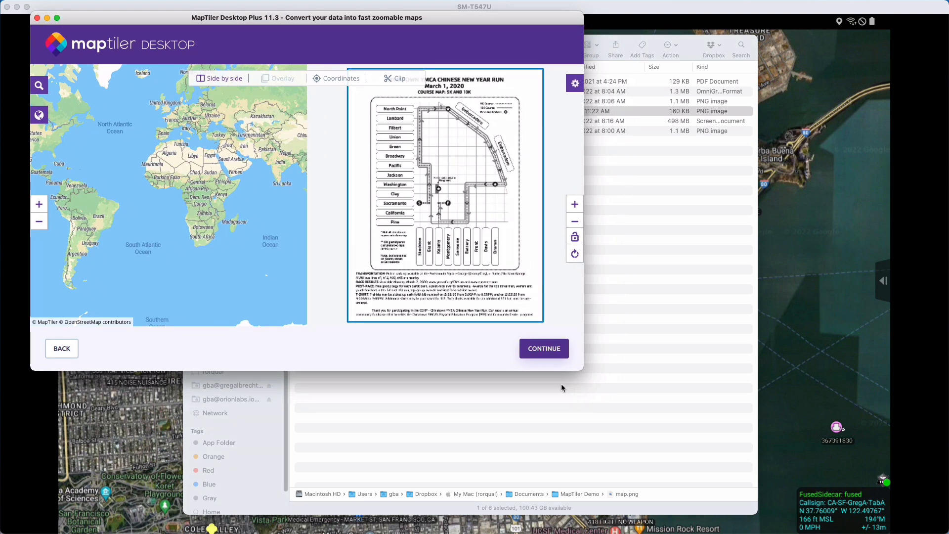
pyautogui.moveTo(581, 371); pyautogui.dragTo(931, 530)
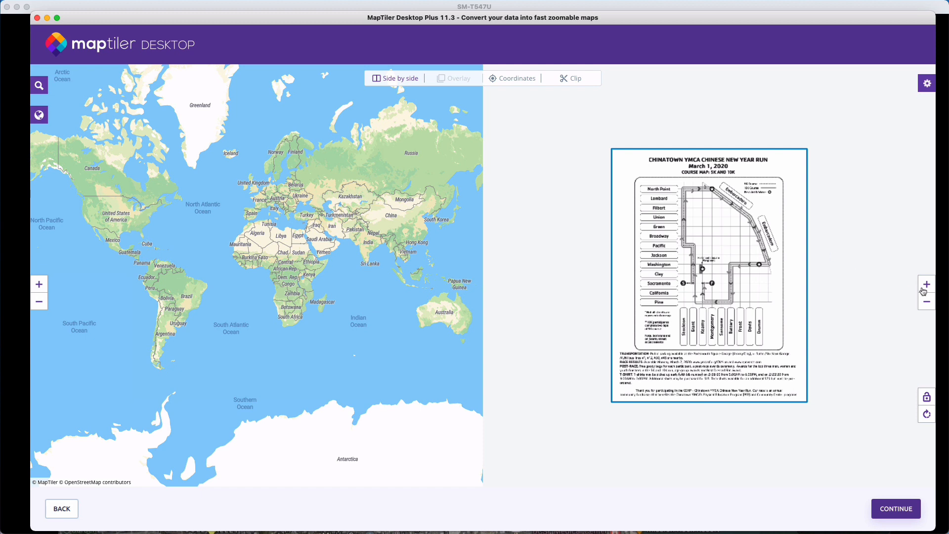
# - Find the Golden Gate Bridge in California and bring the base map to it
pyautogui.click(40, 86)
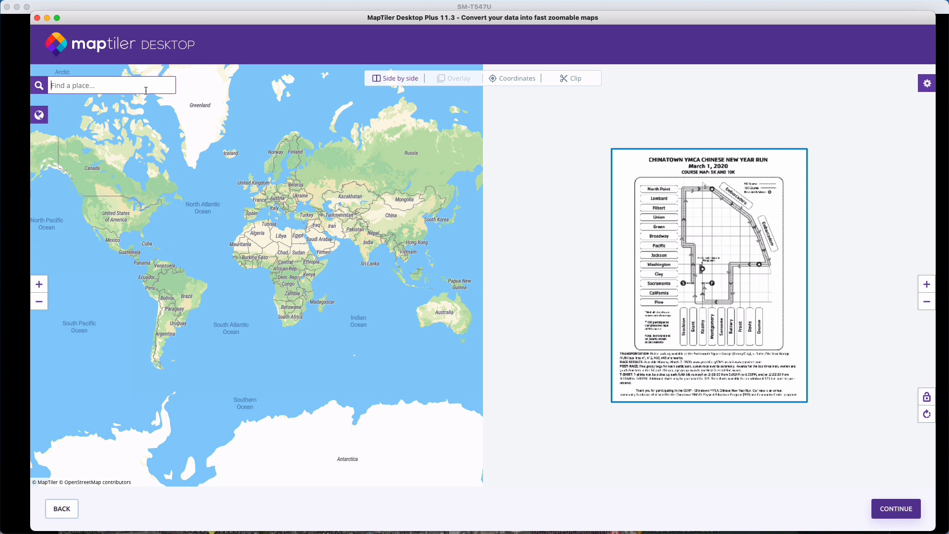
pyautogui.write('golden gate b')
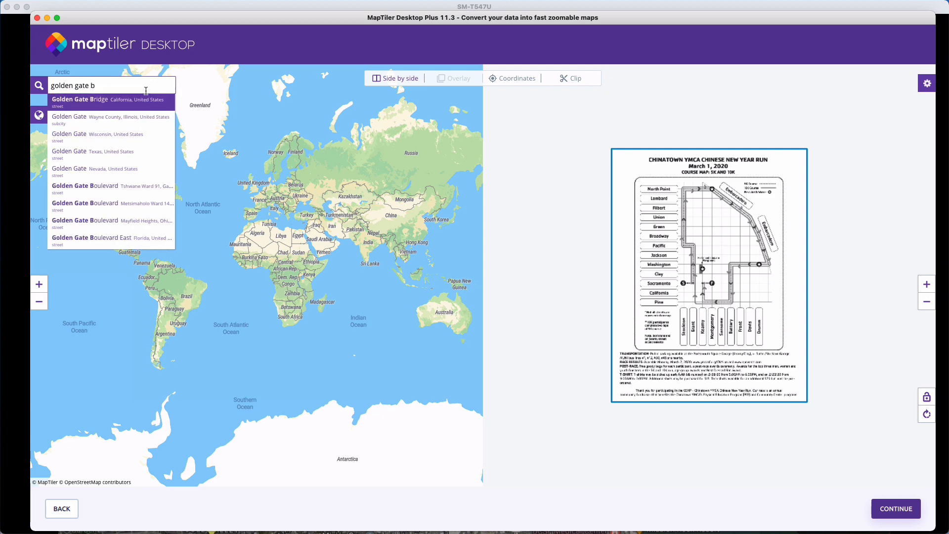
pyautogui.click(143, 104)
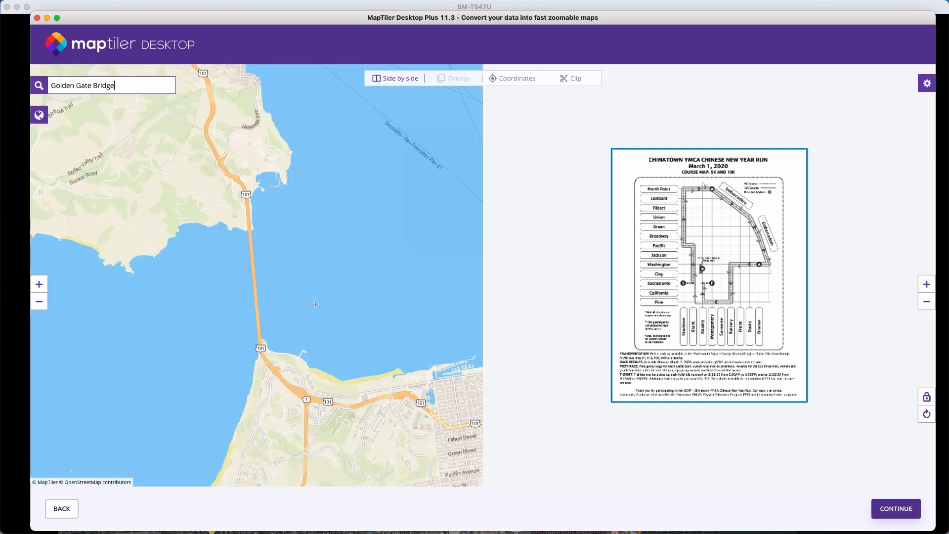
# - Bring northeastern San Francisco around Chinatown into close view on the base map and examine the course route's street grid up close
pyautogui.moveTo(315, 304); pyautogui.dragTo(38, 187)
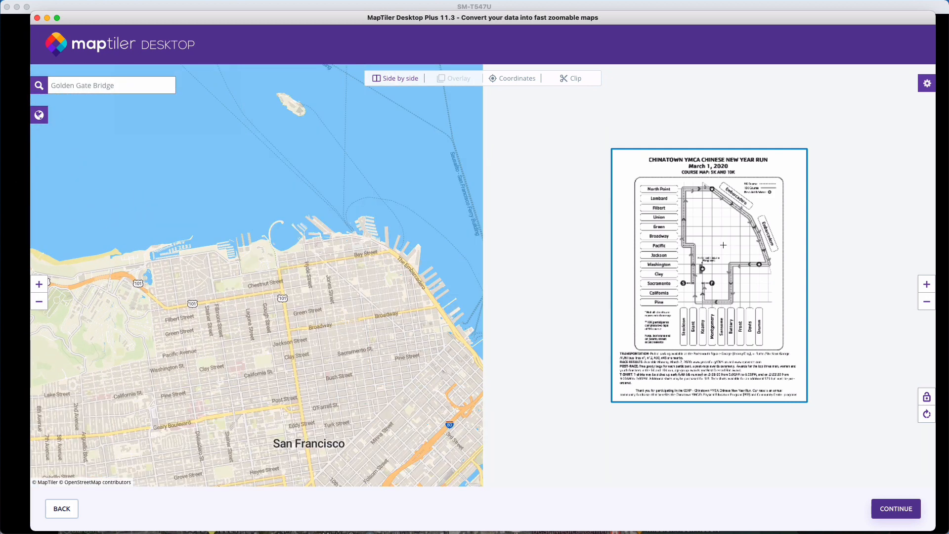
pyautogui.moveTo(401, 317); pyautogui.dragTo(321, 281)
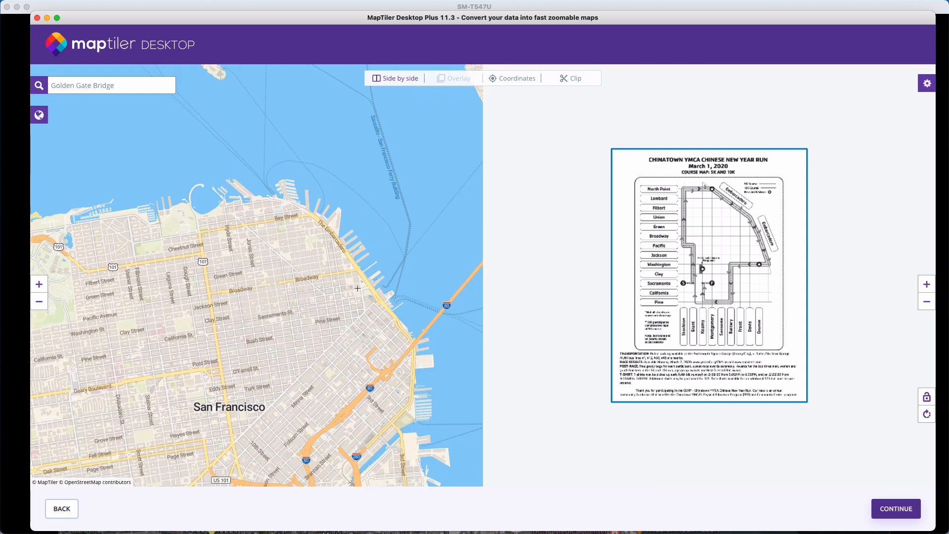
pyautogui.click(40, 286)
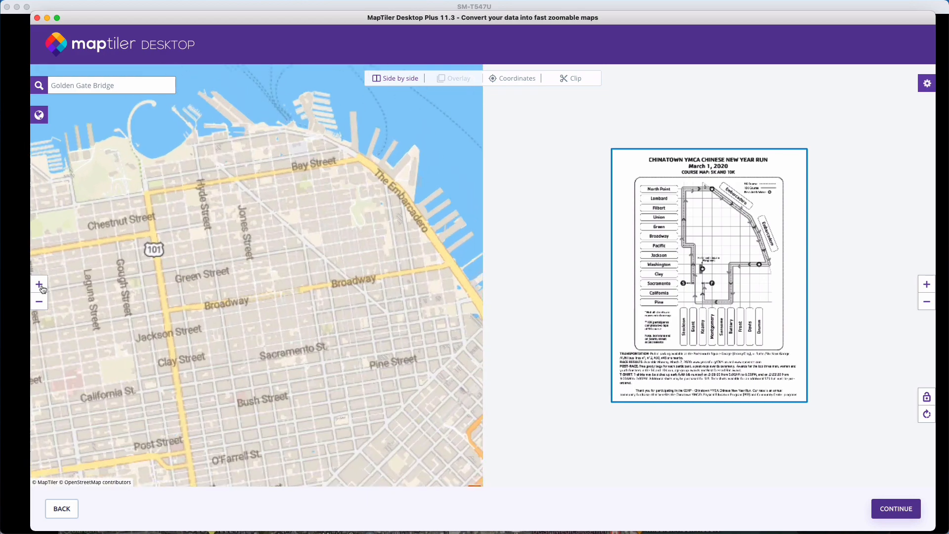
pyautogui.click(41, 287)
pyautogui.moveTo(395, 309); pyautogui.dragTo(193, 276)
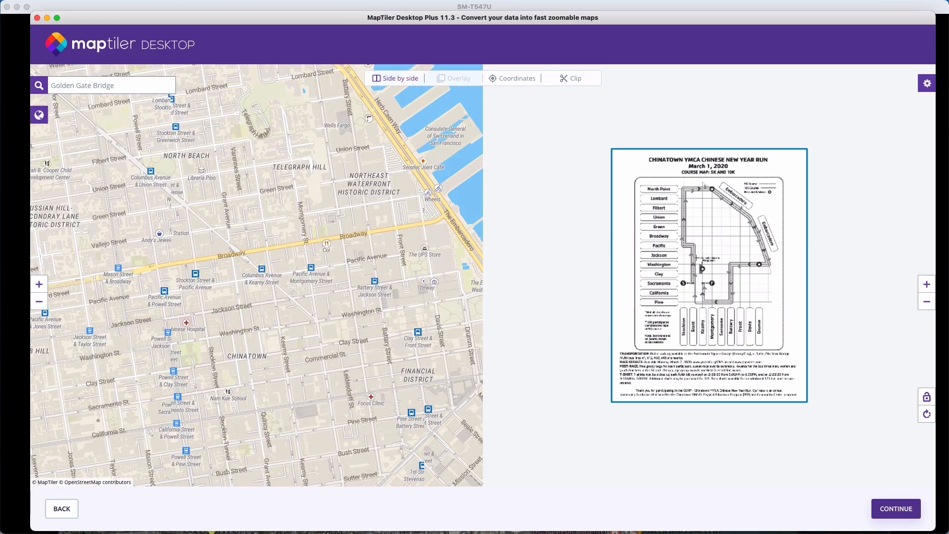
pyautogui.click(926, 285)
pyautogui.click(927, 286)
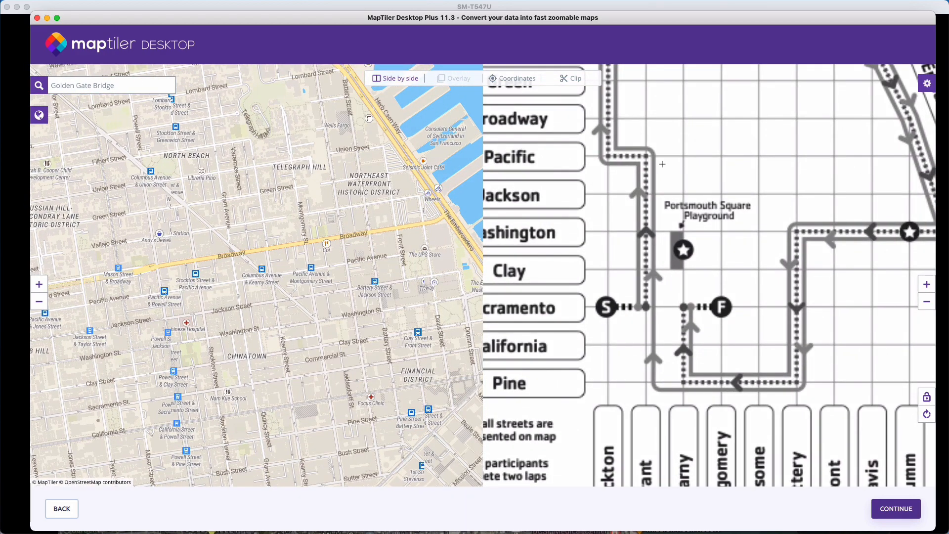
pyautogui.moveTo(662, 164); pyautogui.dragTo(712, 378)
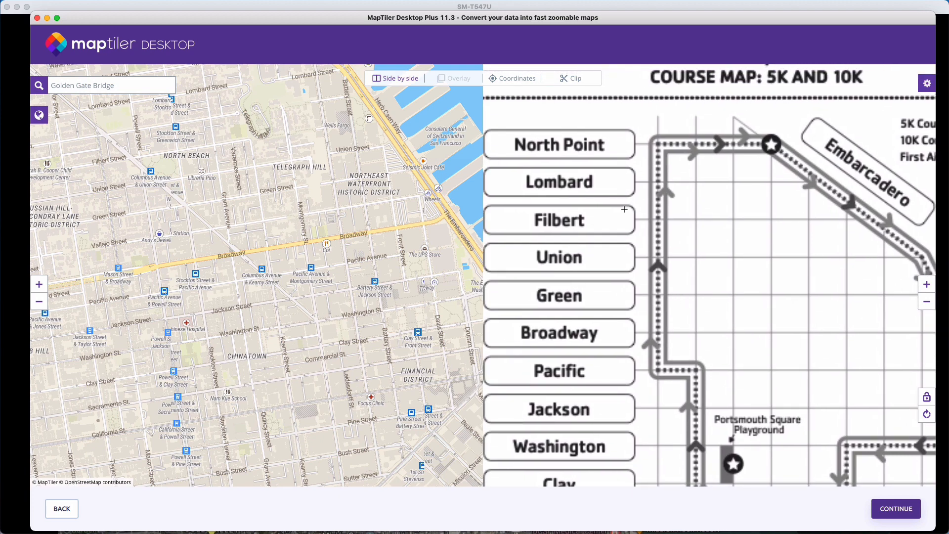
pyautogui.moveTo(690, 222); pyautogui.dragTo(693, 82)
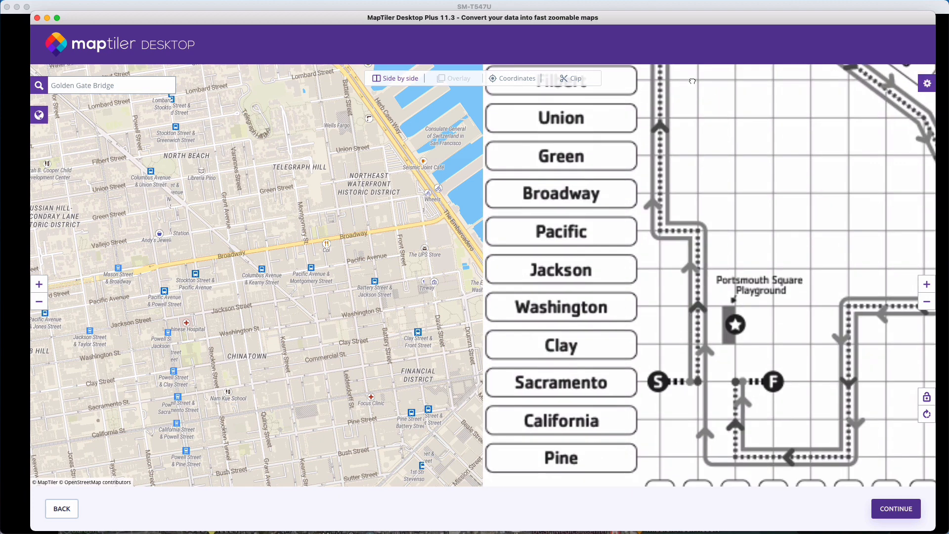
pyautogui.moveTo(706, 265); pyautogui.dragTo(680, 392)
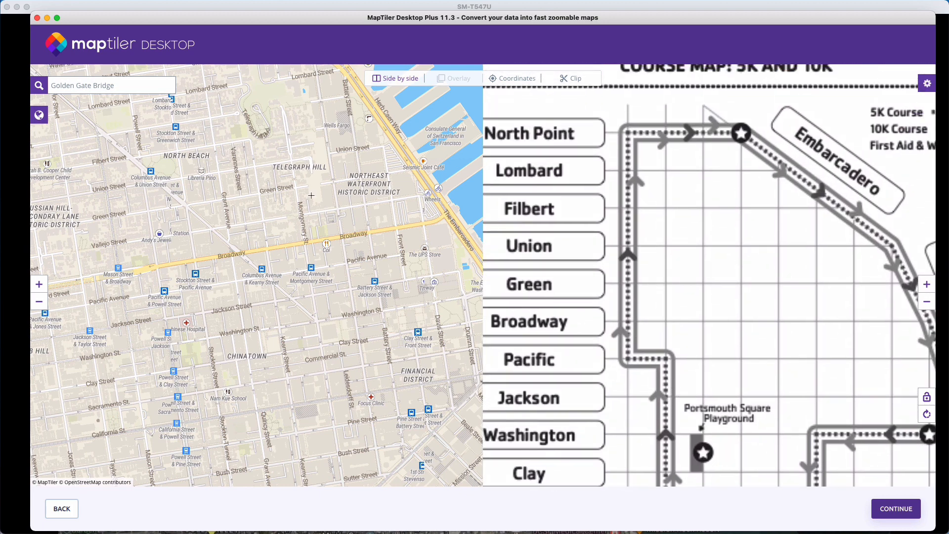
# - Place the first control point pair at the corner of North Point and Stockton, on both the course map and the base map
pyautogui.moveTo(299, 187); pyautogui.dragTo(301, 329)
pyautogui.moveTo(218, 250); pyautogui.dragTo(342, 312)
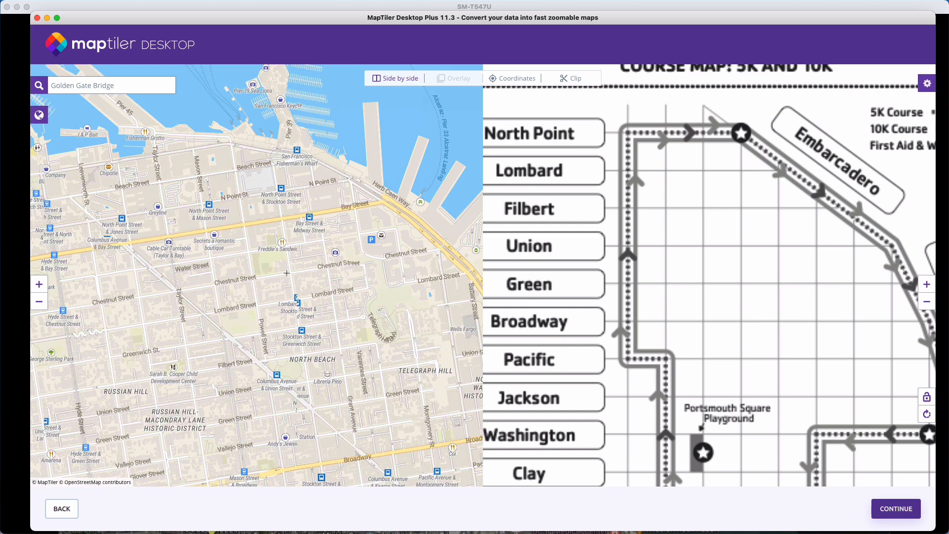
pyautogui.moveTo(273, 270); pyautogui.dragTo(277, 175)
pyautogui.moveTo(289, 122); pyautogui.dragTo(290, 180)
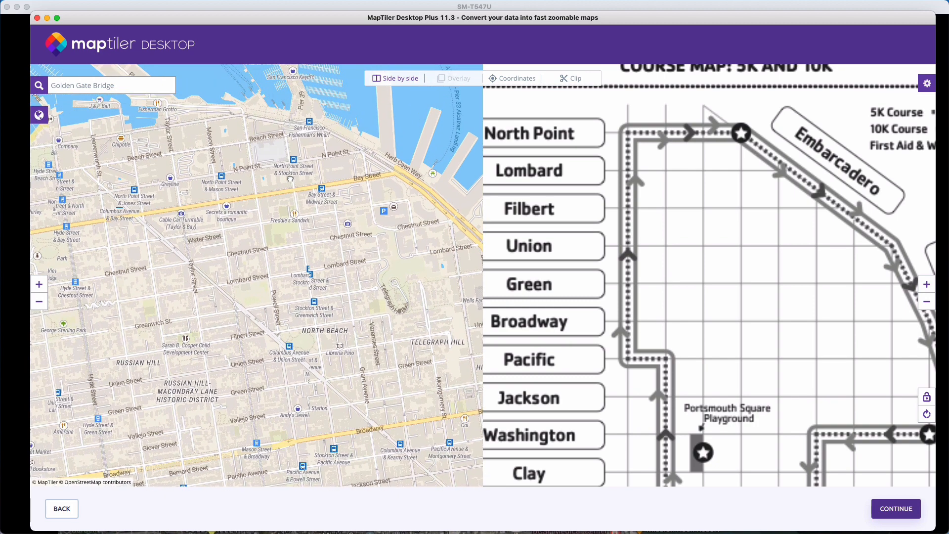
pyautogui.click(39, 285)
pyautogui.click(39, 284)
pyautogui.moveTo(358, 174); pyautogui.dragTo(341, 324)
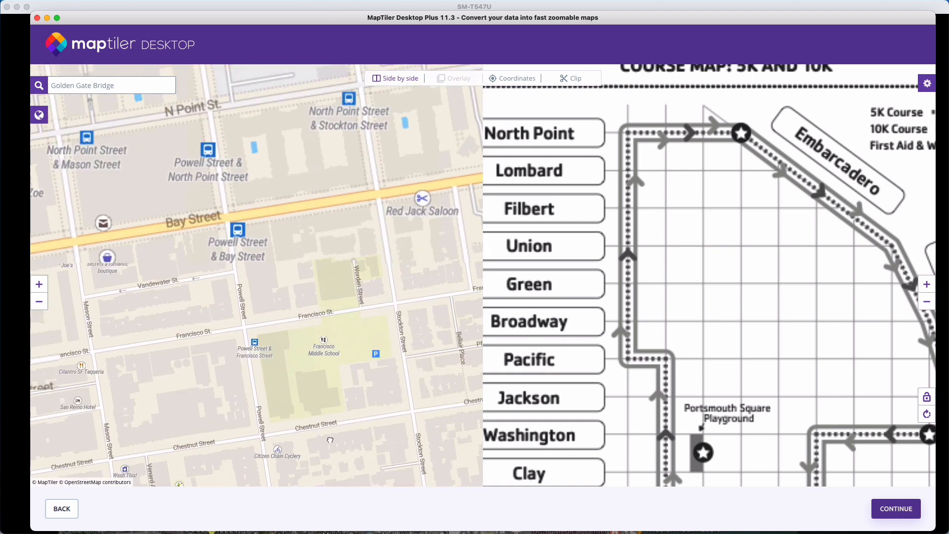
pyautogui.moveTo(361, 257); pyautogui.dragTo(351, 310)
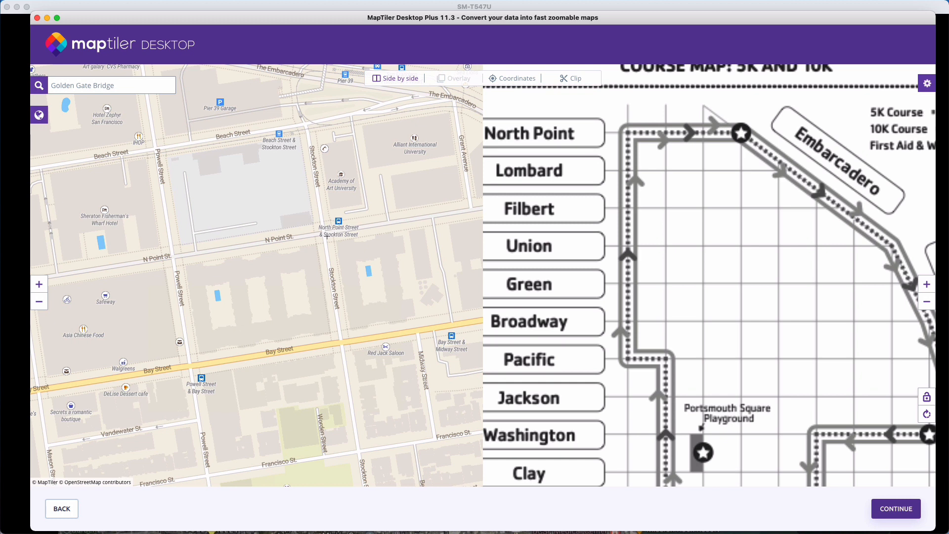
pyautogui.click(626, 133)
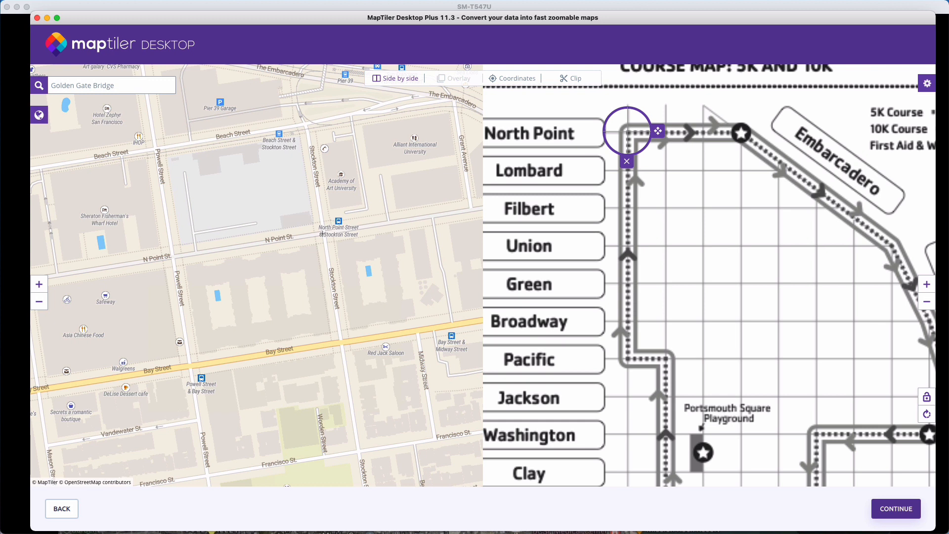
pyautogui.click(321, 234)
pyautogui.moveTo(357, 234); pyautogui.dragTo(355, 233)
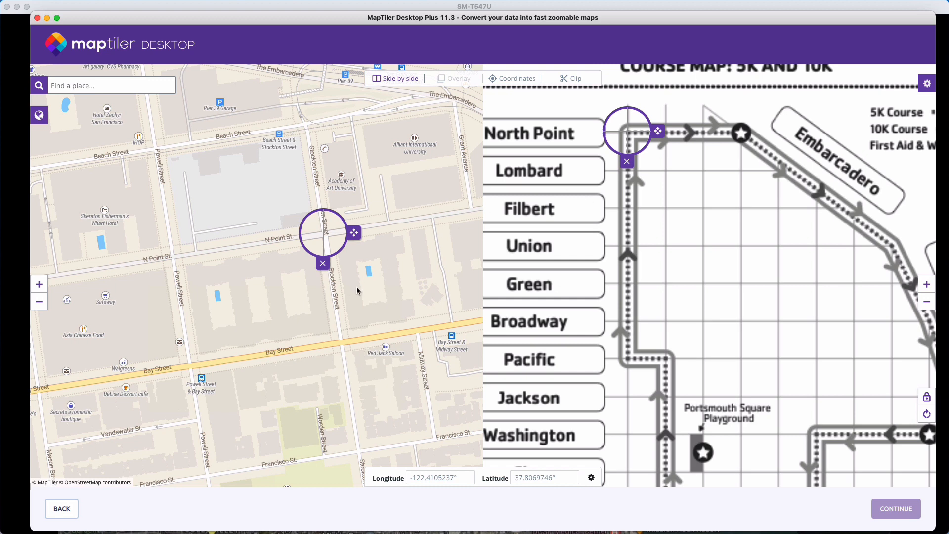
# - Add a second control point pair at Lombard and Stockton on the base map and the course map
pyautogui.moveTo(361, 296); pyautogui.dragTo(360, 168)
pyautogui.moveTo(392, 376); pyautogui.dragTo(362, 195)
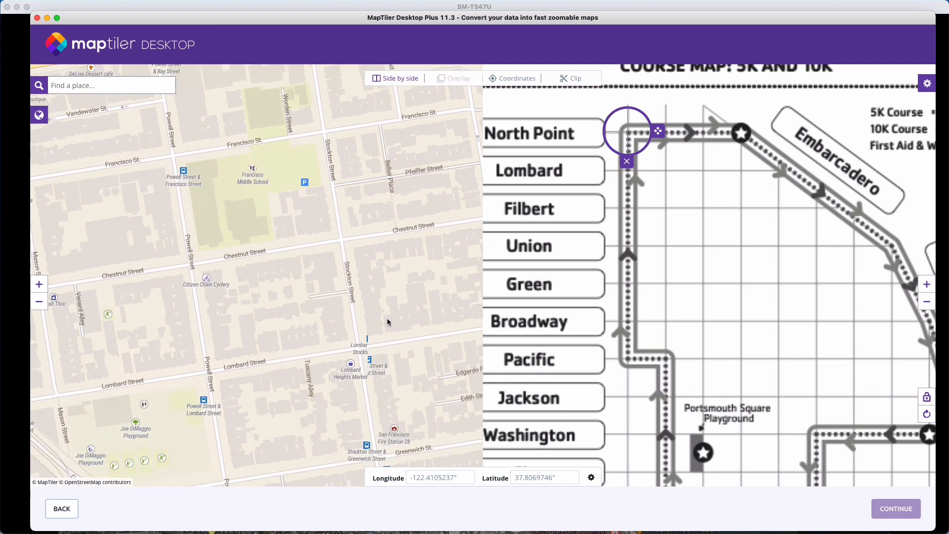
pyautogui.click(359, 349)
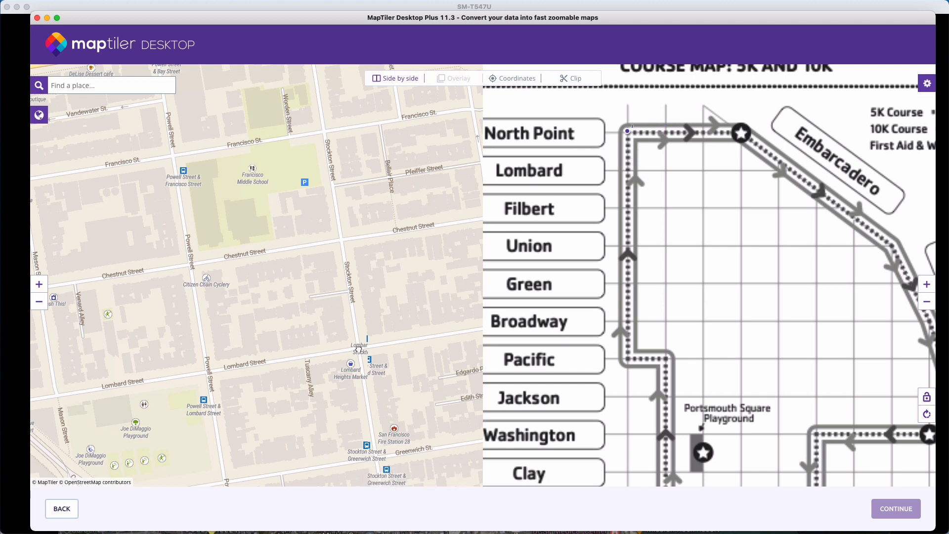
pyautogui.click(359, 349)
pyautogui.moveTo(390, 349); pyautogui.dragTo(391, 350)
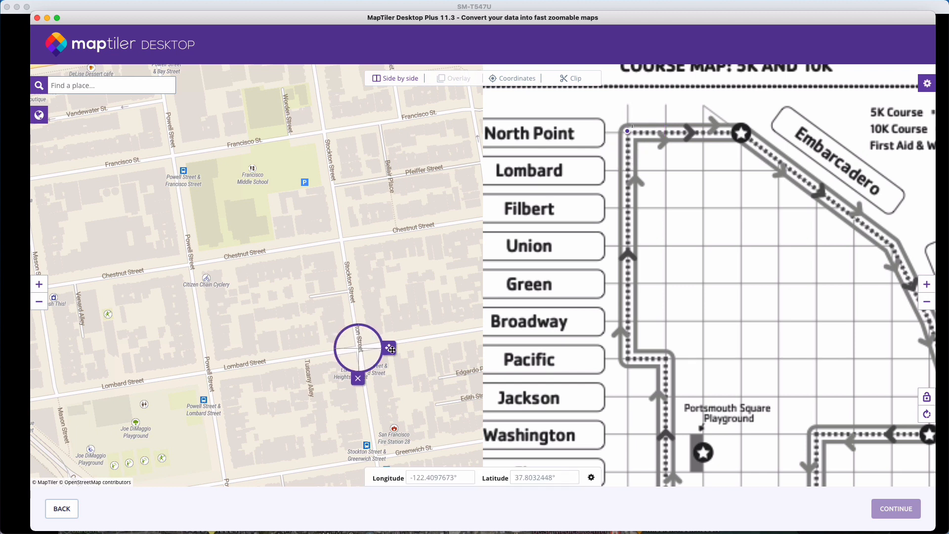
pyautogui.click(628, 171)
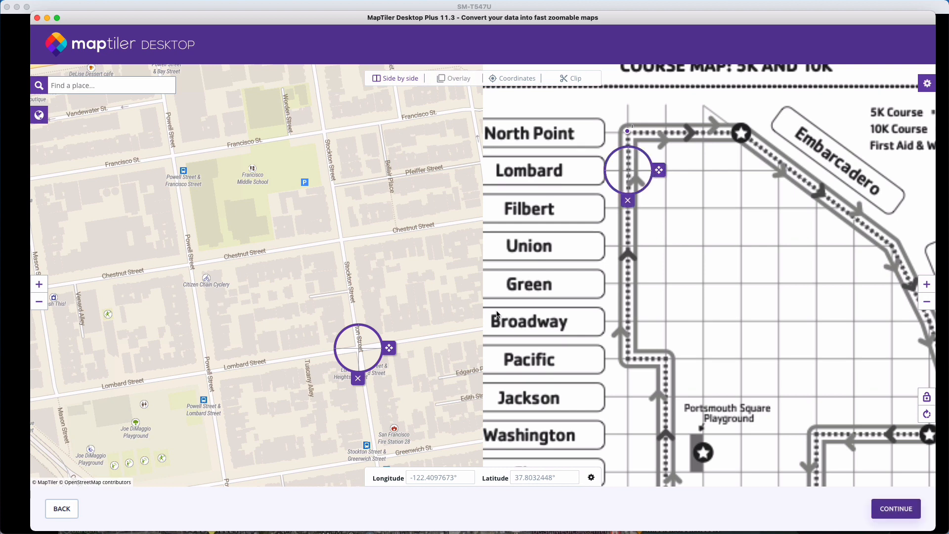
# - Match the Filbert and Stockton intersection with a third control point pair and deselect it
pyautogui.moveTo(431, 390); pyautogui.dragTo(421, 295)
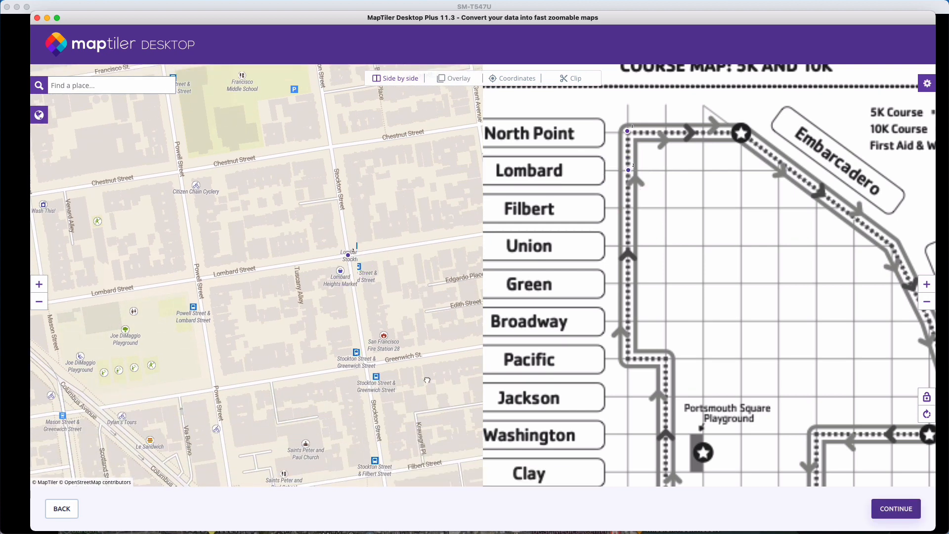
pyautogui.moveTo(425, 384); pyautogui.dragTo(397, 289)
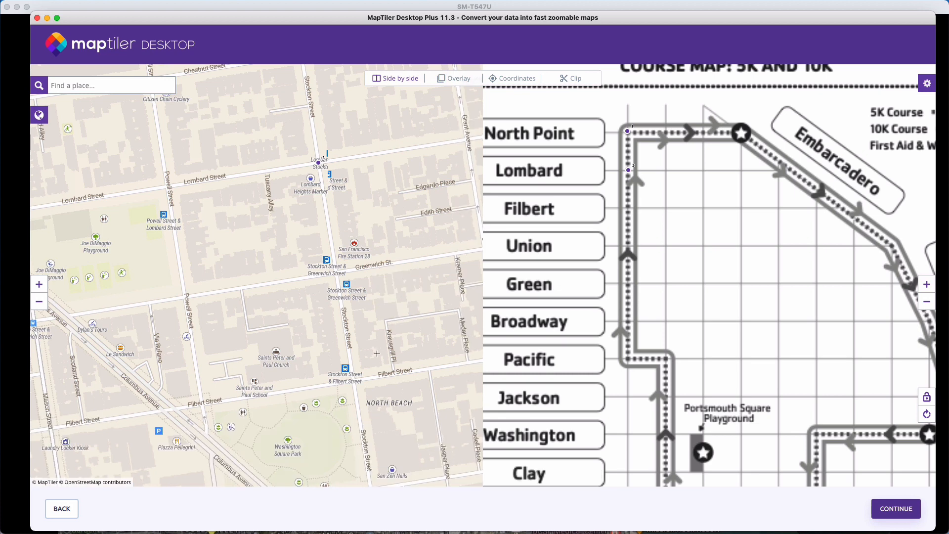
pyautogui.moveTo(377, 353); pyautogui.dragTo(373, 313)
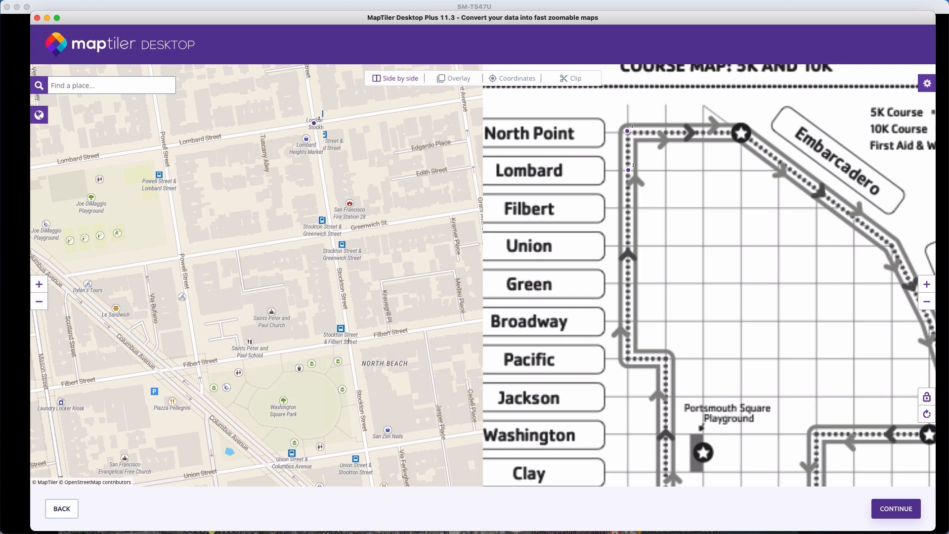
pyautogui.click(349, 340)
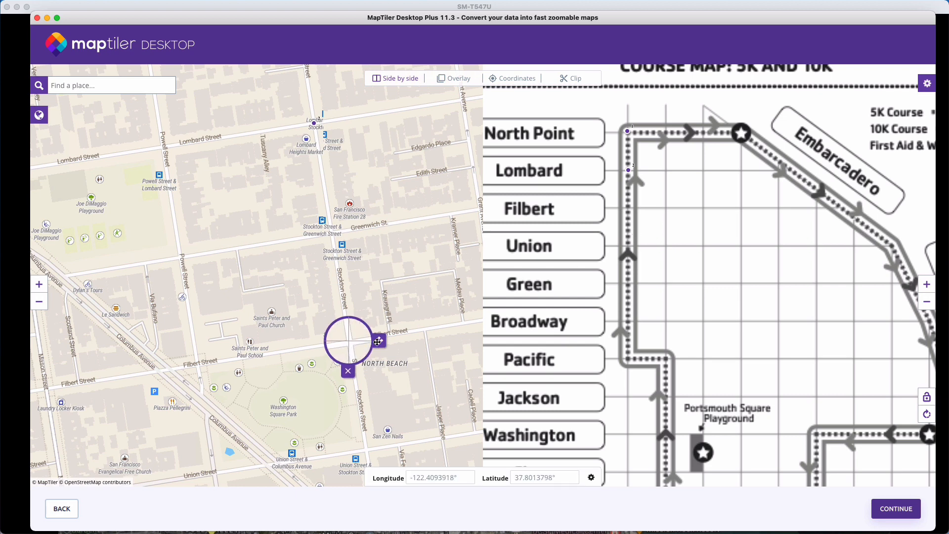
pyautogui.moveTo(378, 341); pyautogui.dragTo(379, 342)
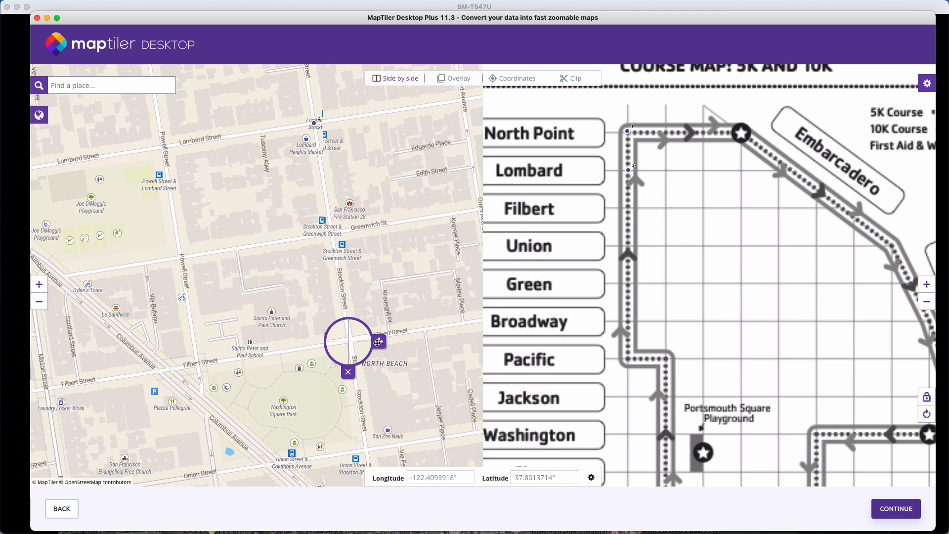
pyautogui.click(628, 209)
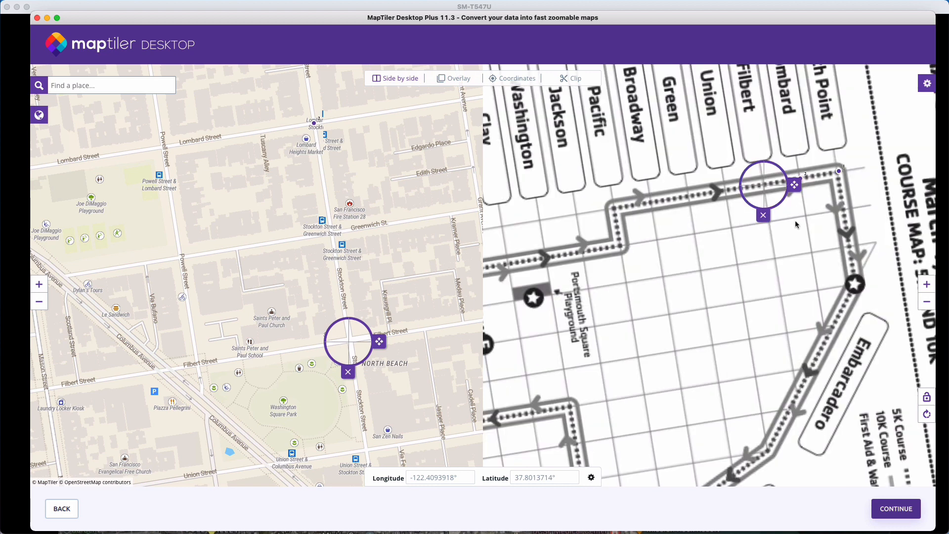
pyautogui.click(779, 238)
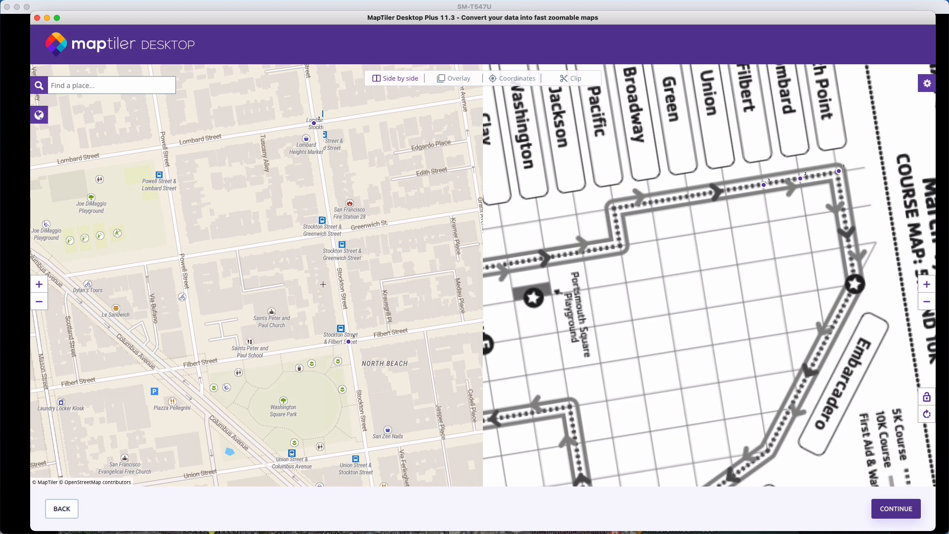
# - Add a fourth control point at Union and Stockton on the base map and move its course-map counterpart to the Union line
pyautogui.moveTo(327, 294); pyautogui.dragTo(285, 151)
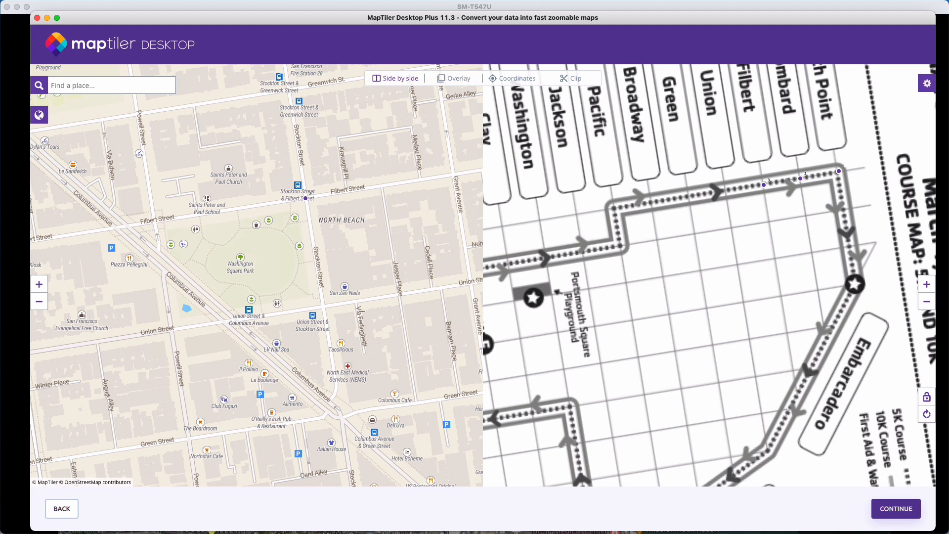
pyautogui.moveTo(354, 339); pyautogui.dragTo(321, 308)
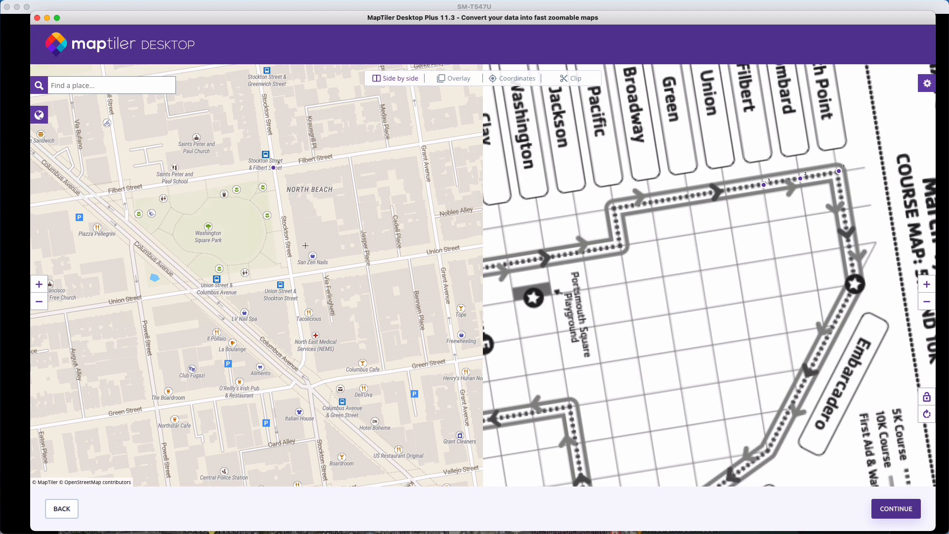
pyautogui.click(291, 276)
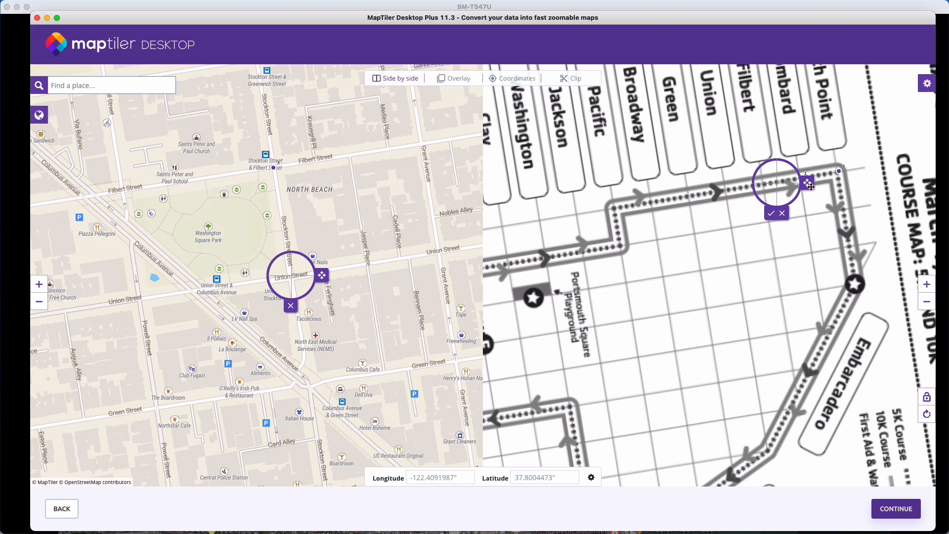
pyautogui.moveTo(808, 184); pyautogui.dragTo(760, 192)
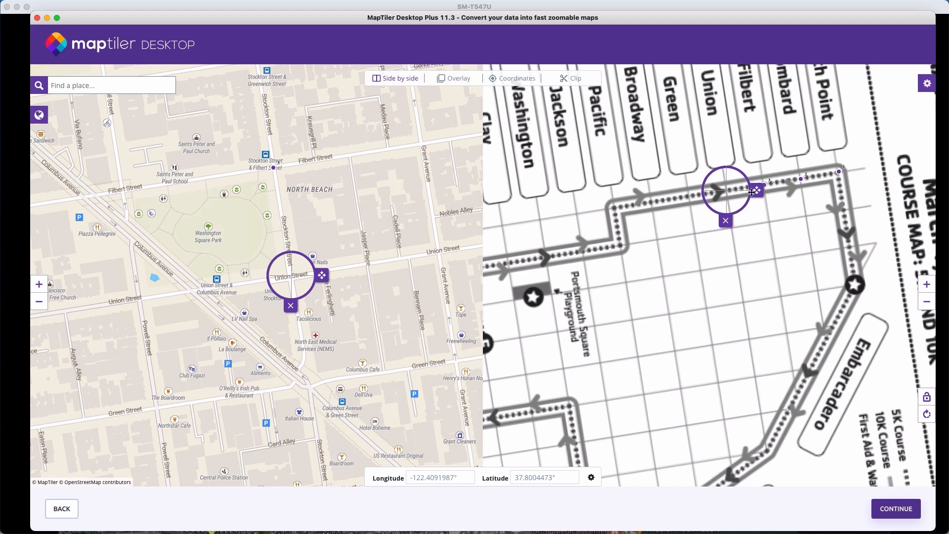
# - Add a fifth control point pair where Green Street meets Stockton Street on the base map and the course map
pyautogui.moveTo(308, 372); pyautogui.dragTo(302, 309)
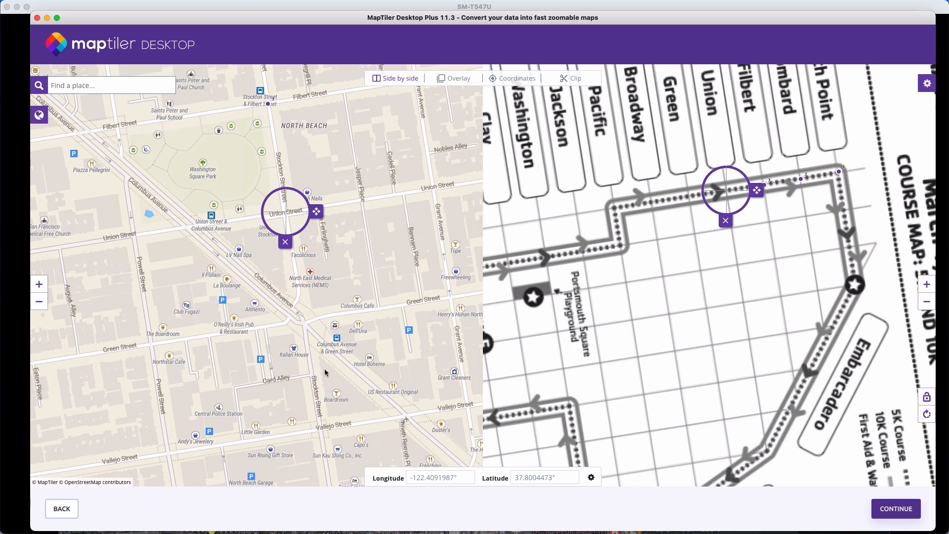
pyautogui.click(299, 321)
pyautogui.click(299, 321)
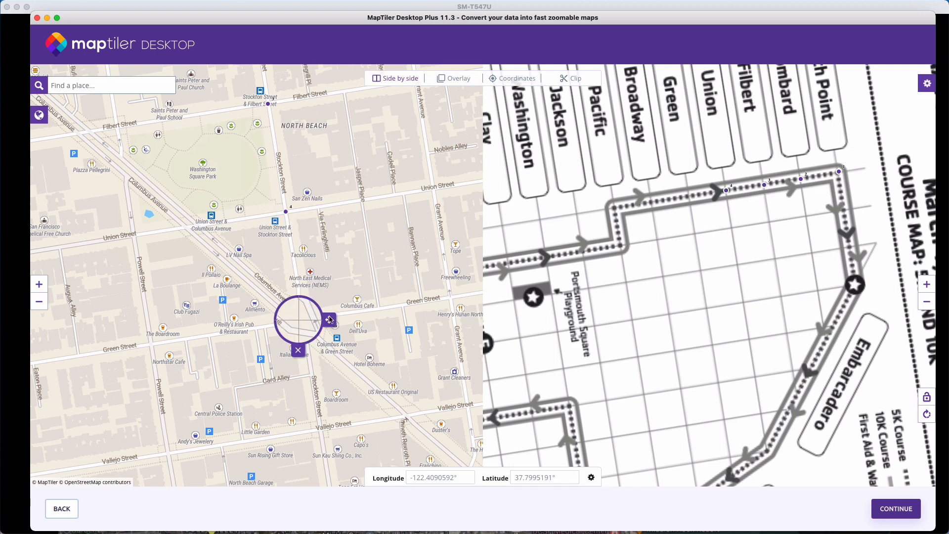
pyautogui.click(688, 196)
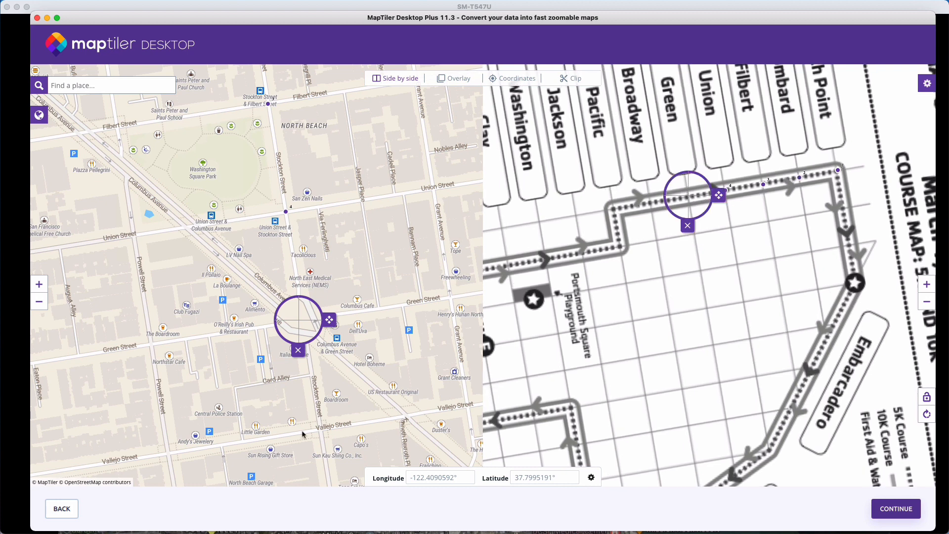
# - Add a sixth control point at Broadway and Stockton on the base map and move its course-map counterpart to the Broadway line
pyautogui.moveTo(334, 424); pyautogui.dragTo(325, 239)
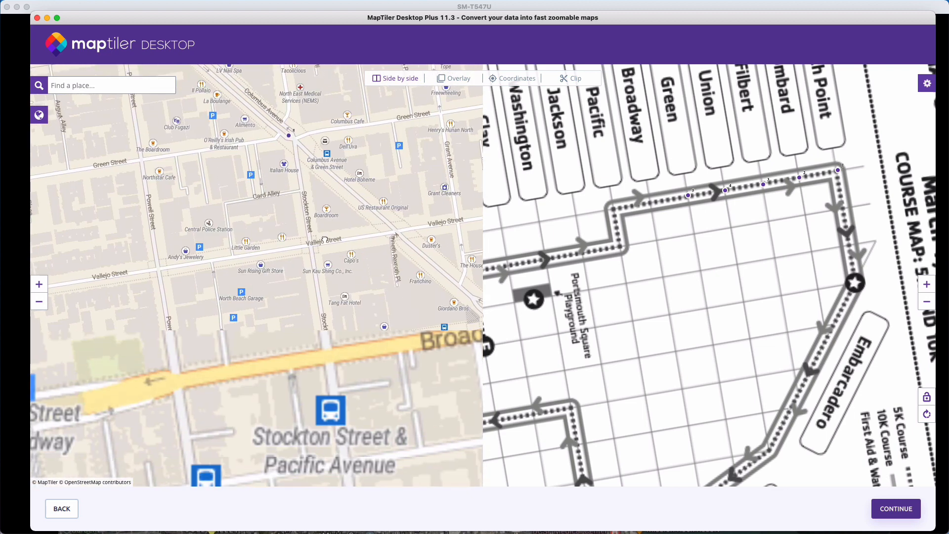
pyautogui.click(329, 357)
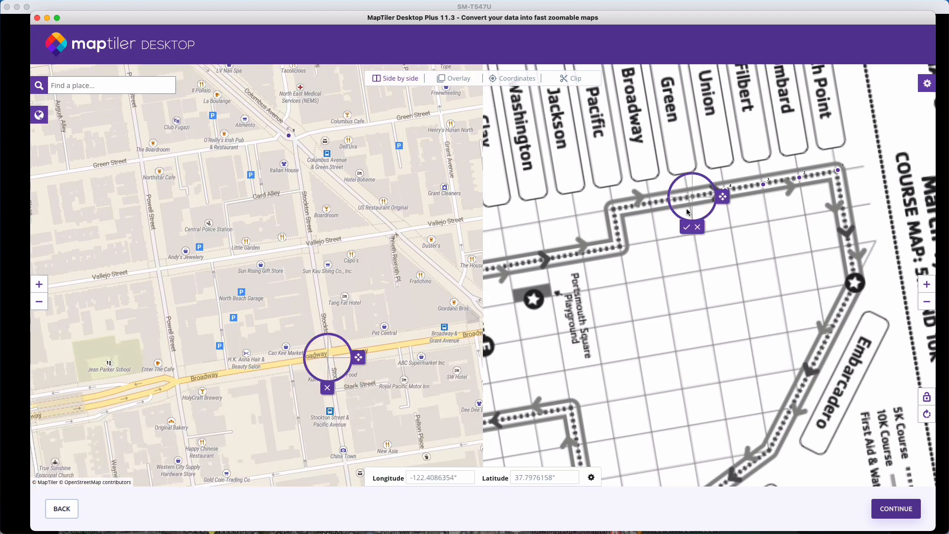
pyautogui.moveTo(718, 198); pyautogui.dragTo(682, 201)
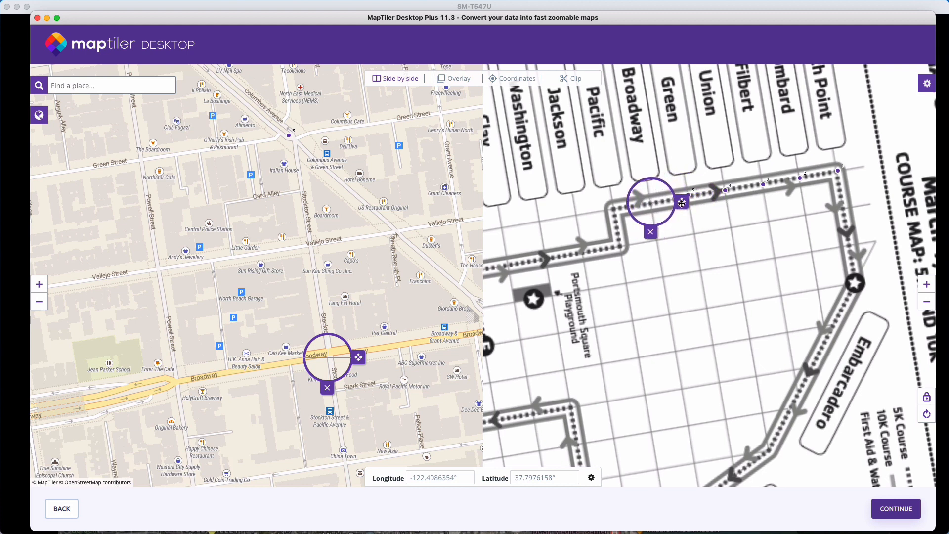
# - Add a control point pair where Pacific Avenue meets Stockton Street on the base map and the course map
pyautogui.moveTo(387, 390); pyautogui.dragTo(351, 326)
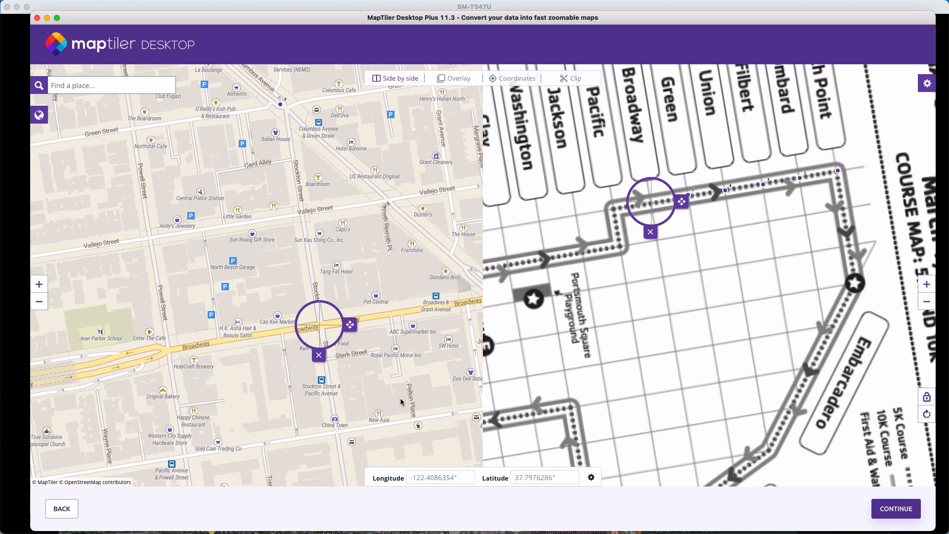
pyautogui.moveTo(401, 429); pyautogui.dragTo(328, 311)
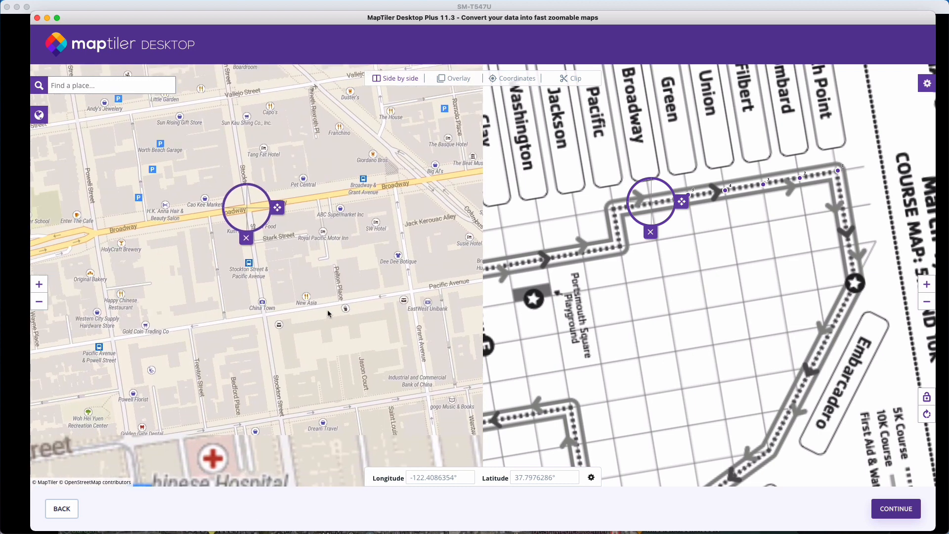
pyautogui.click(265, 314)
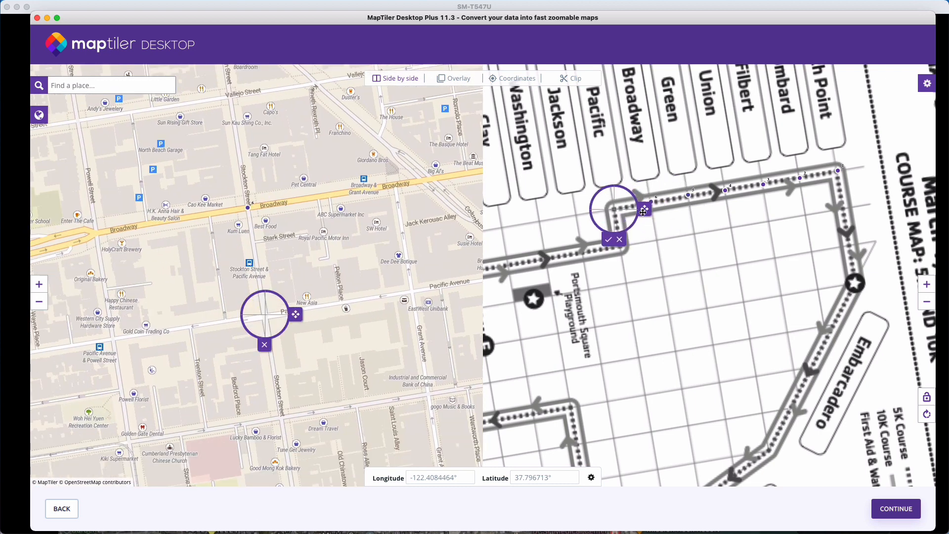
# - Add a control point at Jackson and Stockton on the base map and match and accept its course-map counterpart
pyautogui.moveTo(341, 362); pyautogui.dragTo(307, 266)
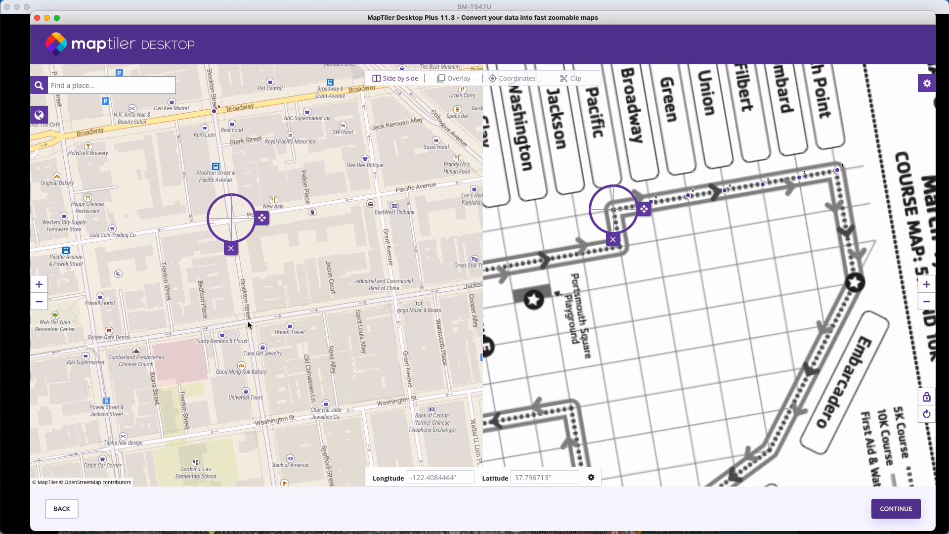
pyautogui.moveTo(262, 218); pyautogui.dragTo(278, 322)
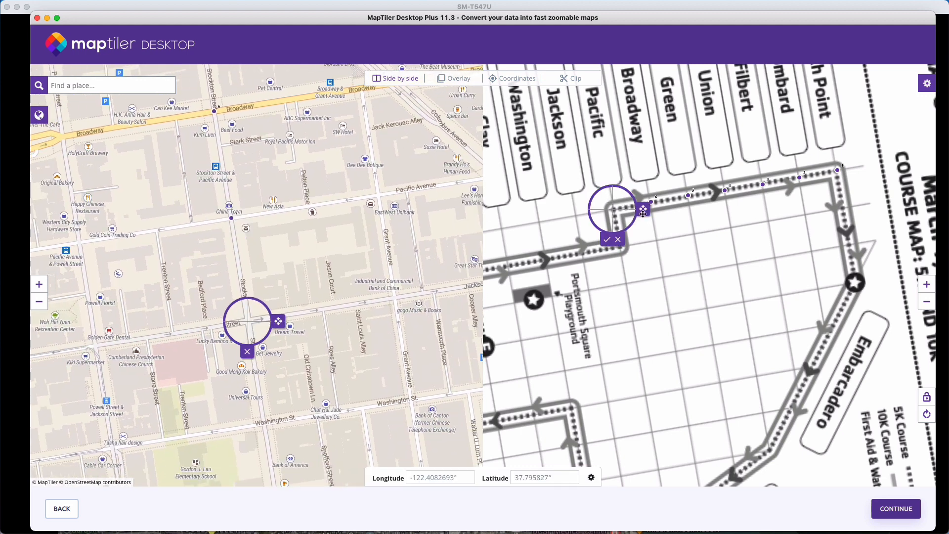
pyautogui.moveTo(644, 213); pyautogui.dragTo(644, 213)
pyautogui.click(607, 240)
# - Place a control point on The Embarcadero near Lombard Street and move its course-map counterpart onto the Embarcadero route line
pyautogui.moveTo(367, 413); pyautogui.dragTo(324, 386)
pyautogui.moveTo(246, 296); pyautogui.dragTo(230, 211)
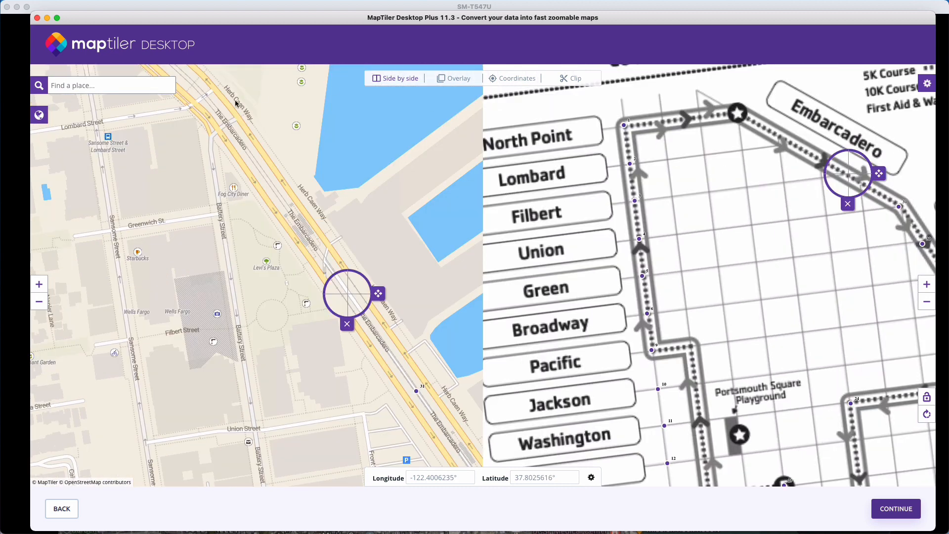
pyautogui.moveTo(377, 295); pyautogui.dragTo(235, 95)
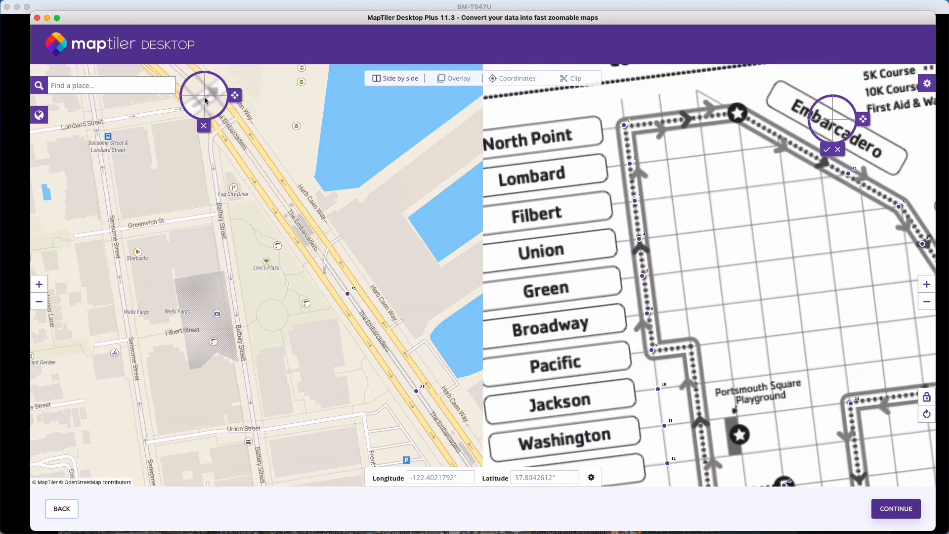
pyautogui.moveTo(872, 171); pyautogui.dragTo(814, 140)
# - Add a control point on the course map's North Point aid-station star and move its base-map counterpart to The Embarcadero by North Point Street
pyautogui.click(736, 113)
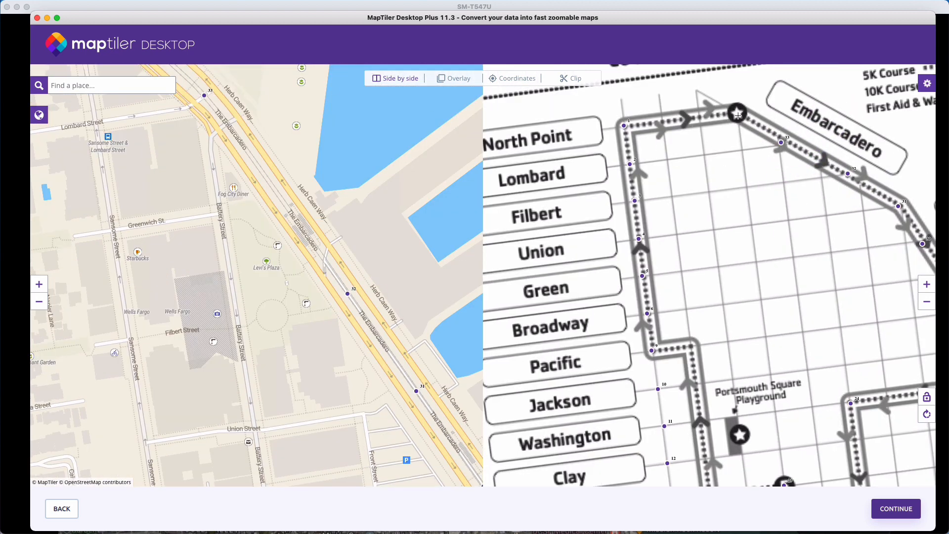
pyautogui.moveTo(290, 272); pyautogui.dragTo(362, 150)
pyautogui.moveTo(417, 195); pyautogui.dragTo(417, 331)
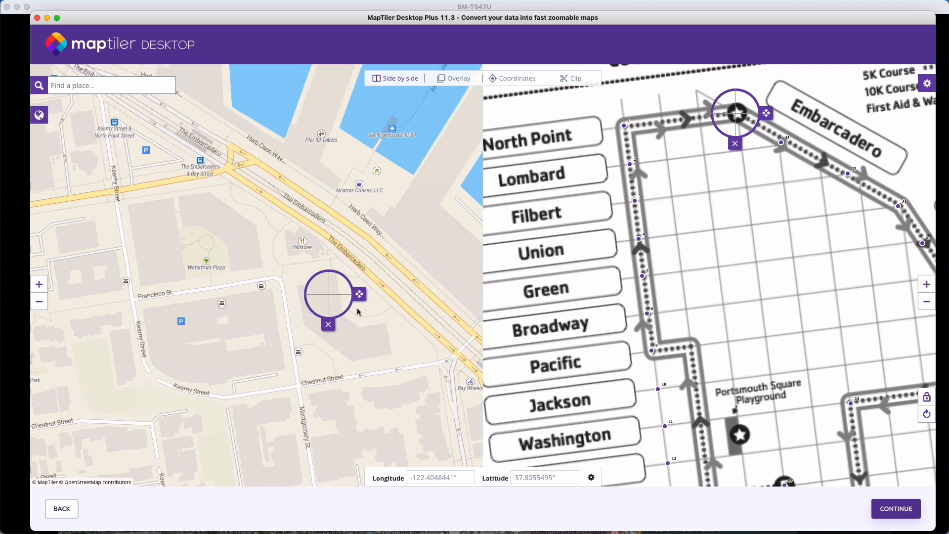
pyautogui.moveTo(358, 311); pyautogui.dragTo(447, 305)
pyautogui.click(330, 332)
pyautogui.moveTo(288, 263); pyautogui.dragTo(262, 314)
pyautogui.click(399, 370)
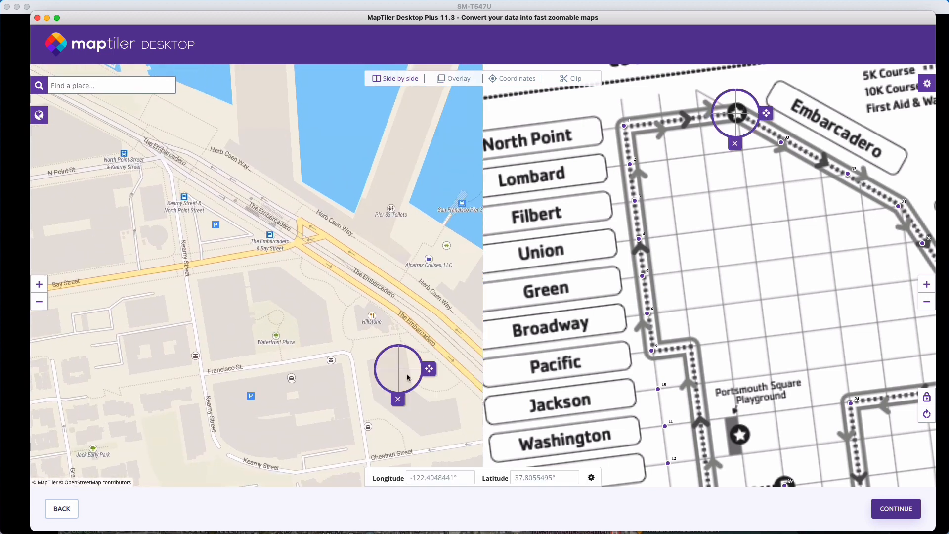
pyautogui.moveTo(432, 368); pyautogui.dragTo(197, 151)
pyautogui.click(700, 178)
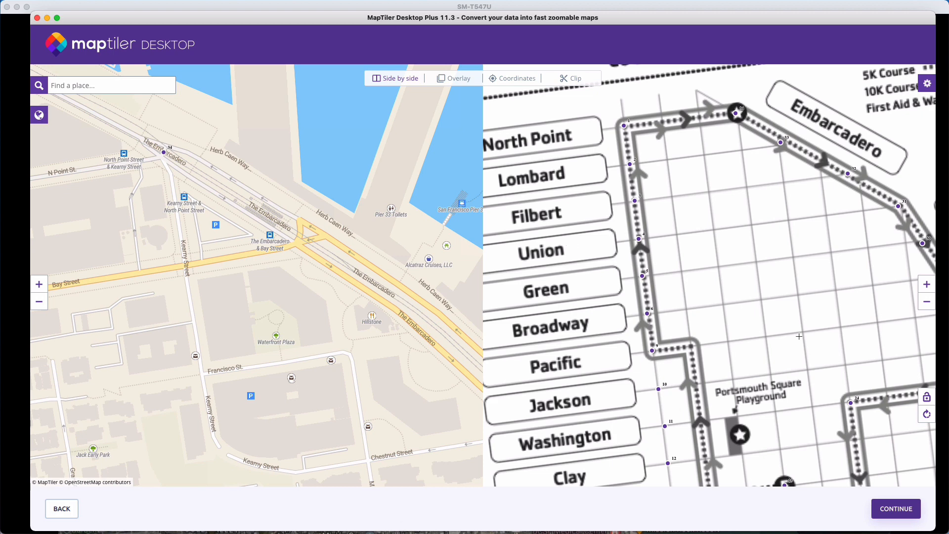
# - Review the full set of control points on both maps and accept the georeferencing
pyautogui.click(927, 307)
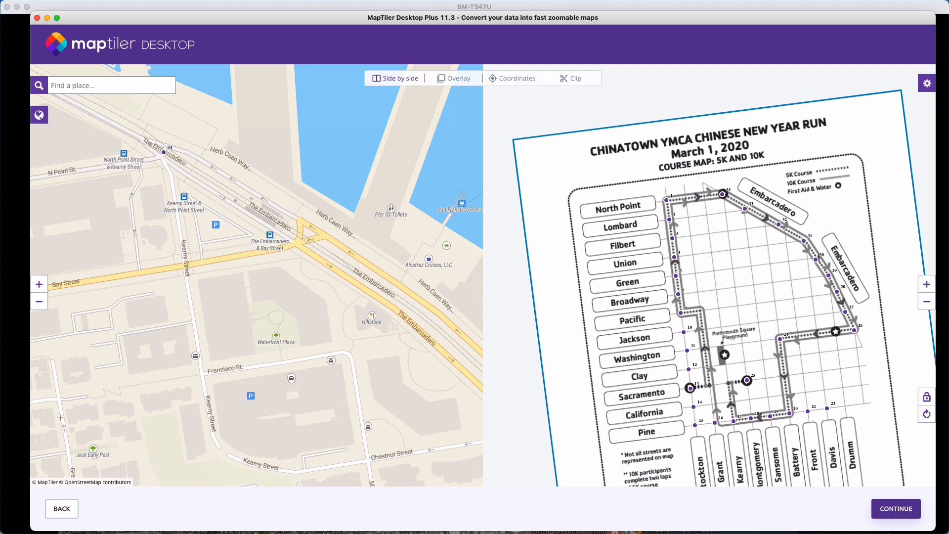
pyautogui.click(39, 301)
pyautogui.click(39, 301)
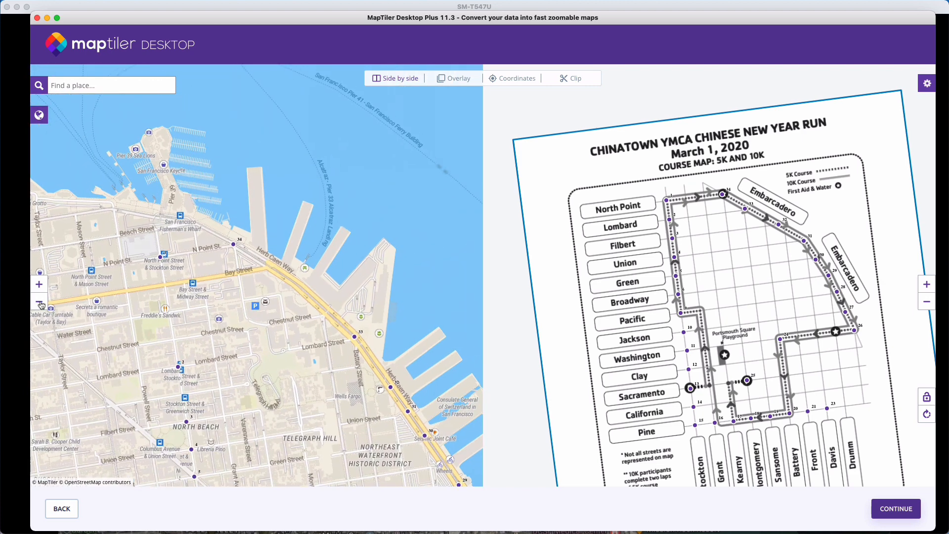
pyautogui.moveTo(306, 356); pyautogui.dragTo(286, 279)
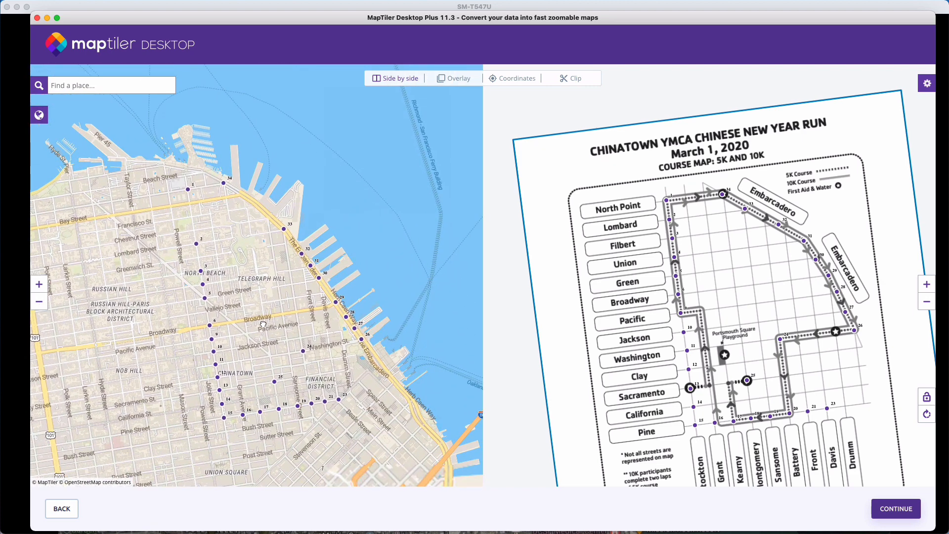
pyautogui.moveTo(744, 292); pyautogui.dragTo(712, 239)
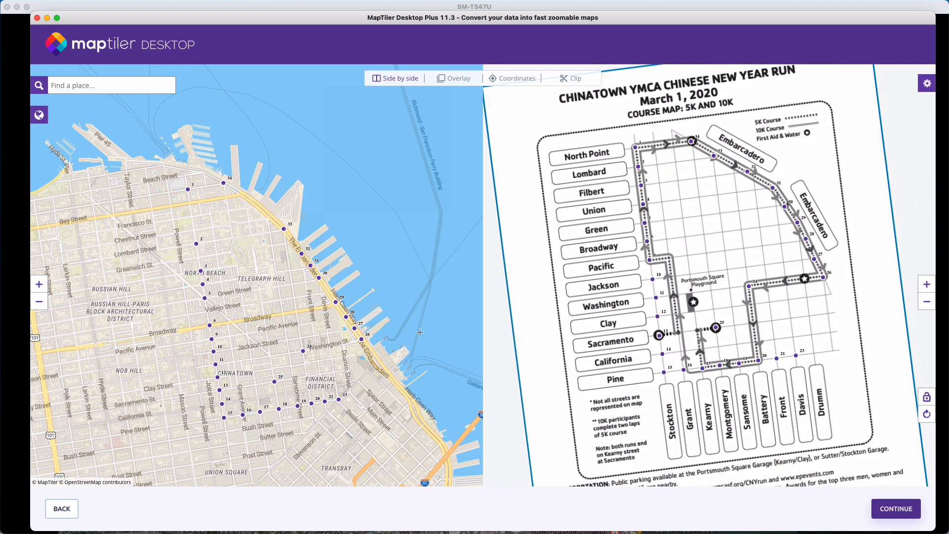
pyautogui.click(891, 509)
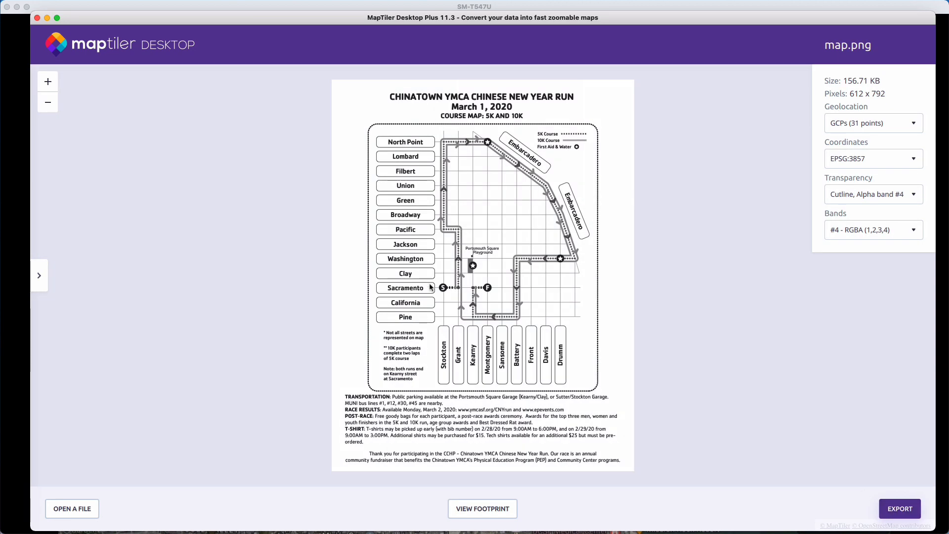
# - Check the georeferenced image's footprint on the base map, then examine the list of loaded files
pyautogui.click(478, 508)
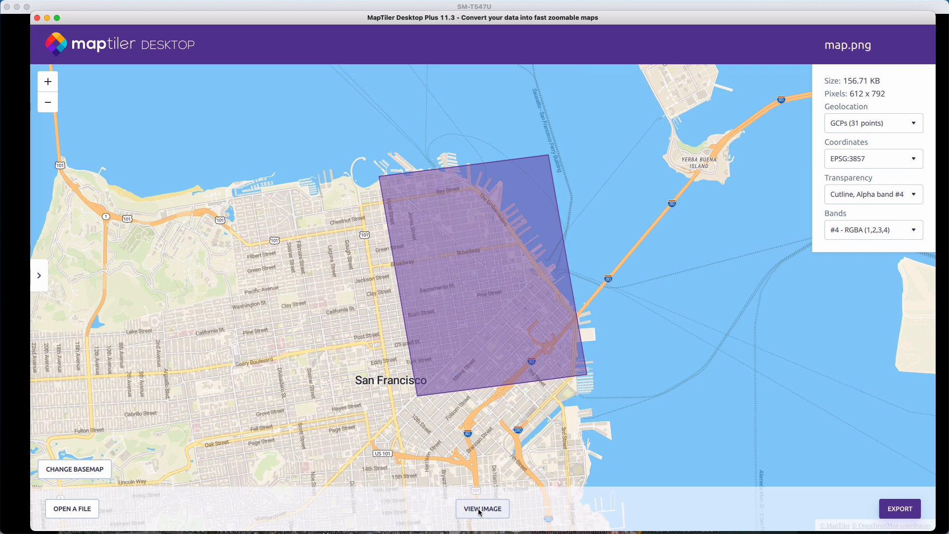
pyautogui.click(479, 508)
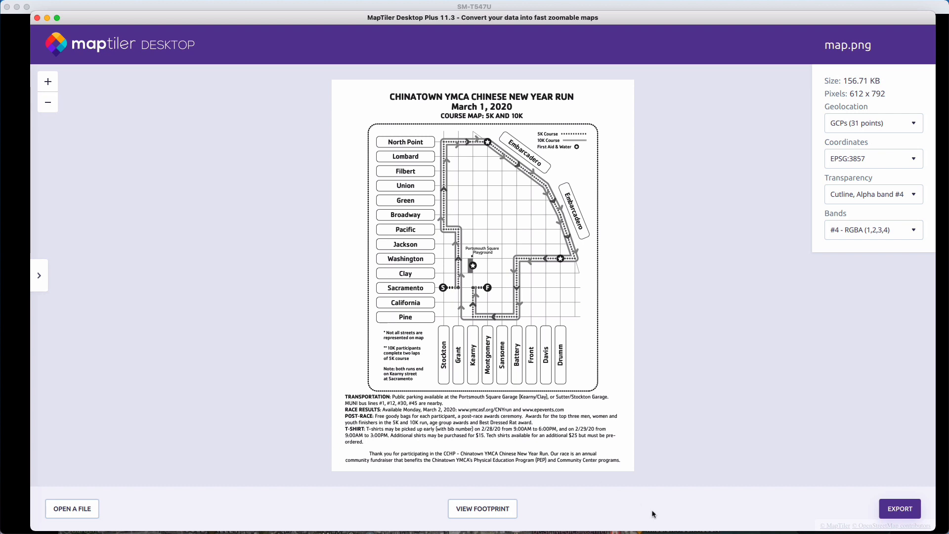
pyautogui.click(40, 276)
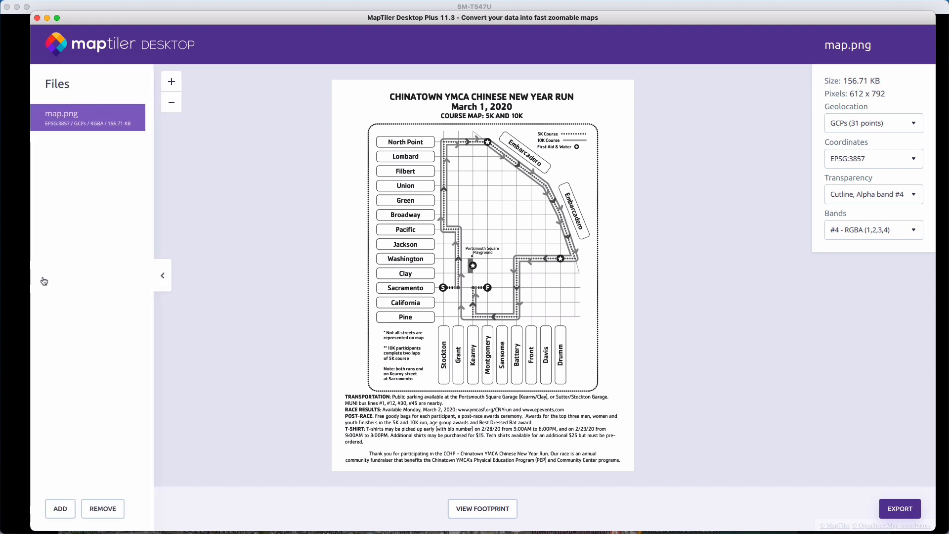
pyautogui.click(163, 276)
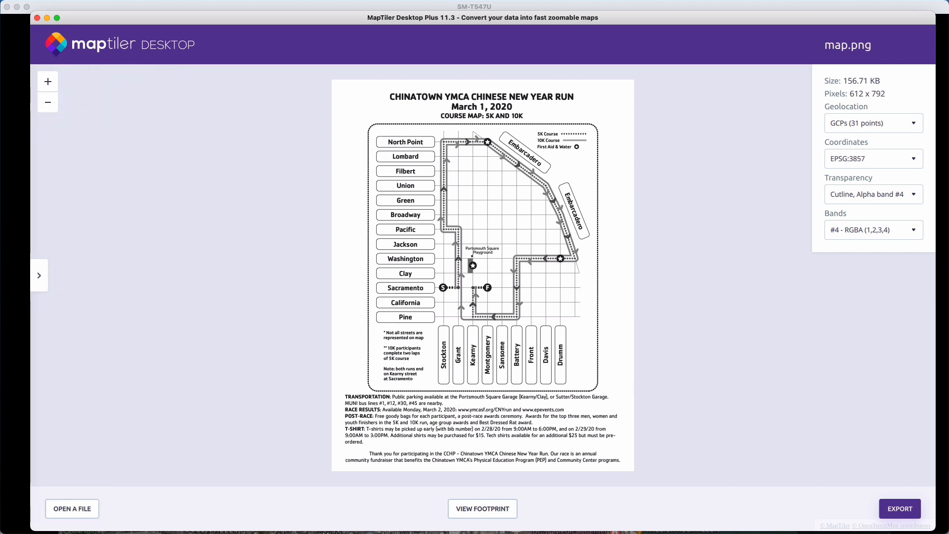
# - Start the export with MBTiles as the output format
pyautogui.click(894, 510)
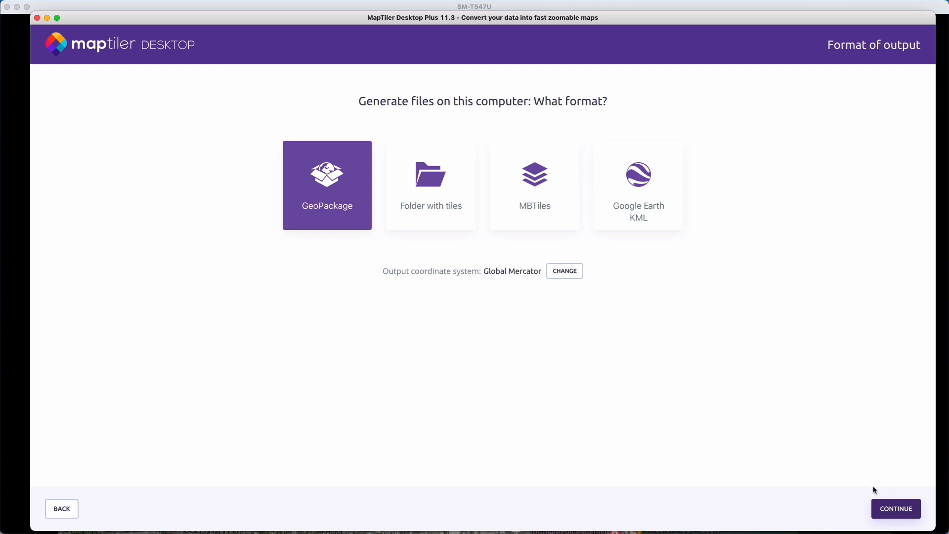
pyautogui.click(535, 204)
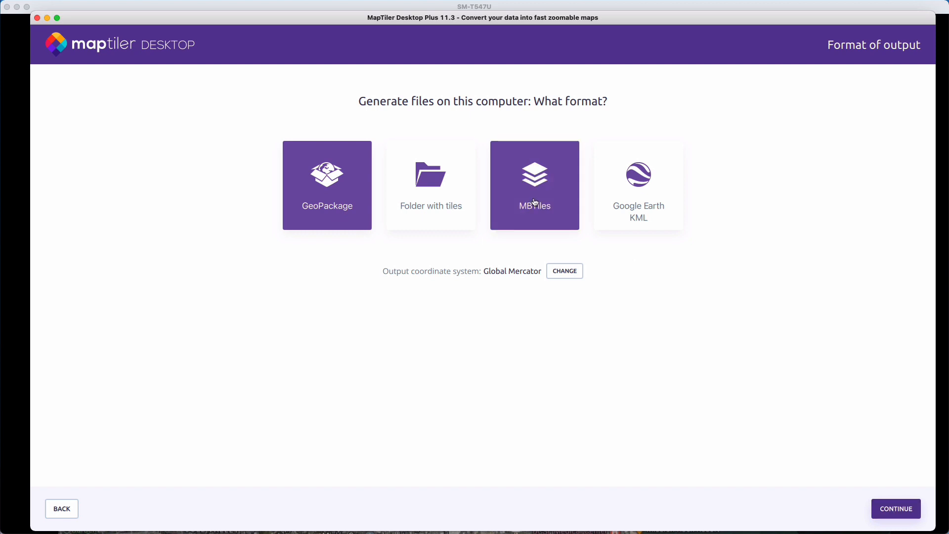
pyautogui.click(890, 514)
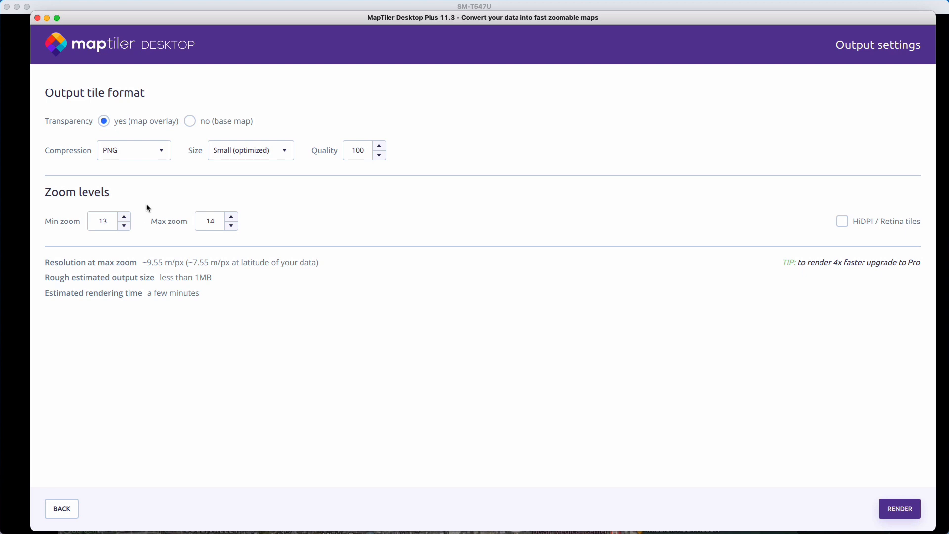
# - Render the transparent map overlay and save it as chinatown-overlay.mbtiles in the MapTiler Demo folder
pyautogui.click(909, 507)
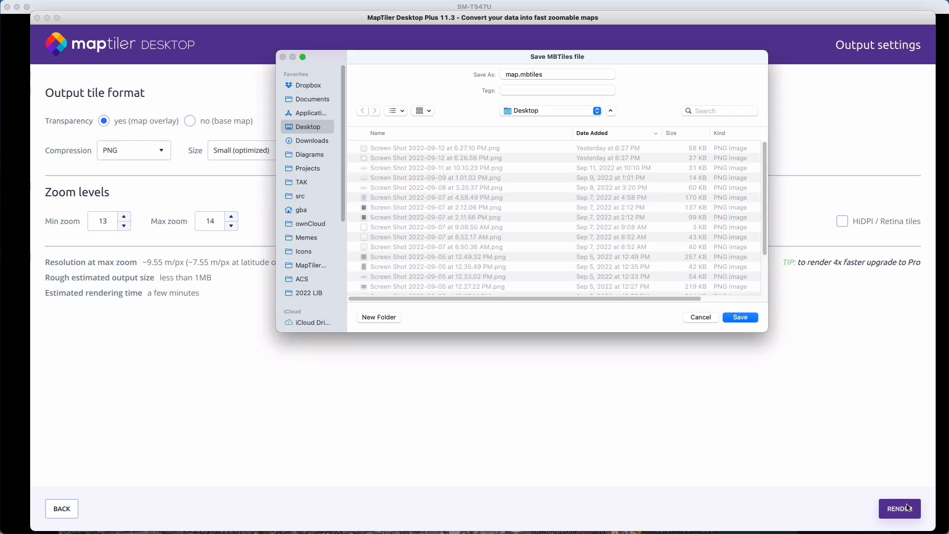
pyautogui.click(311, 266)
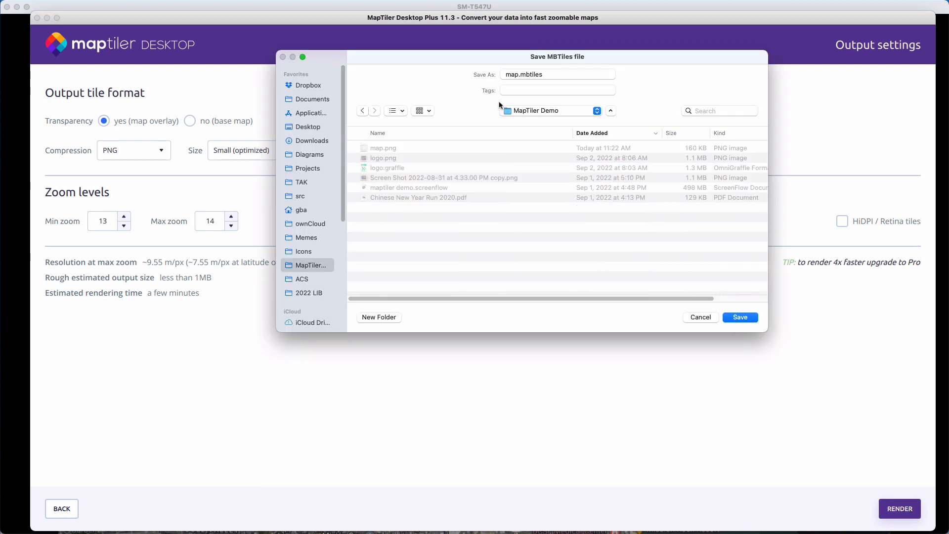
pyautogui.click(513, 78)
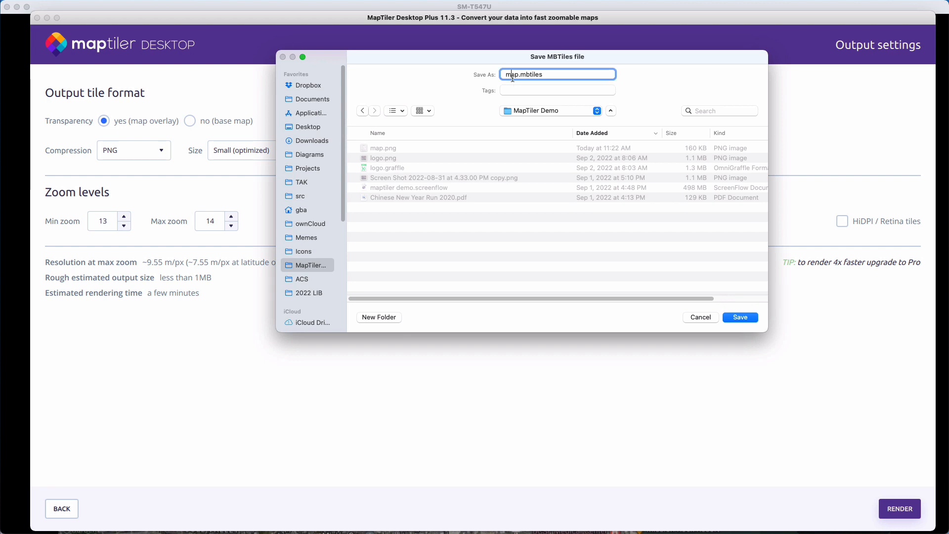
pyautogui.press('BackSpace')
pyautogui.press('BackSpace')
pyautogui.press('BackSpace')
pyautogui.write('chinatown-event')
pyautogui.press('Return')
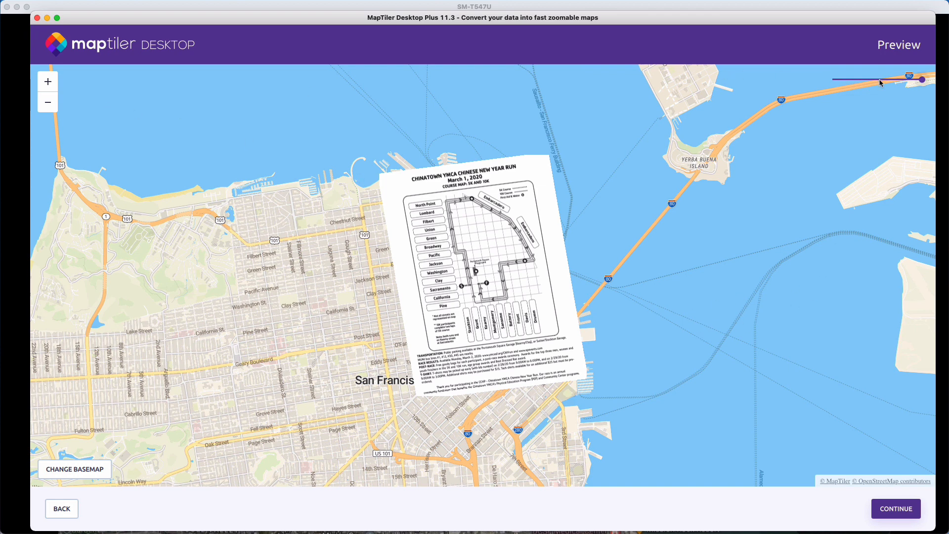
# - Check the rendered overlay's opacity over the base map in the preview and return to the output settings
pyautogui.moveTo(922, 86)
pyautogui.mouseDown()
pyautogui.moveTo(842, 81)
pyautogui.moveTo(888, 90)
pyautogui.moveTo(850, 83)
pyautogui.moveTo(919, 81)
pyautogui.mouseUp()
pyautogui.click(61, 511)
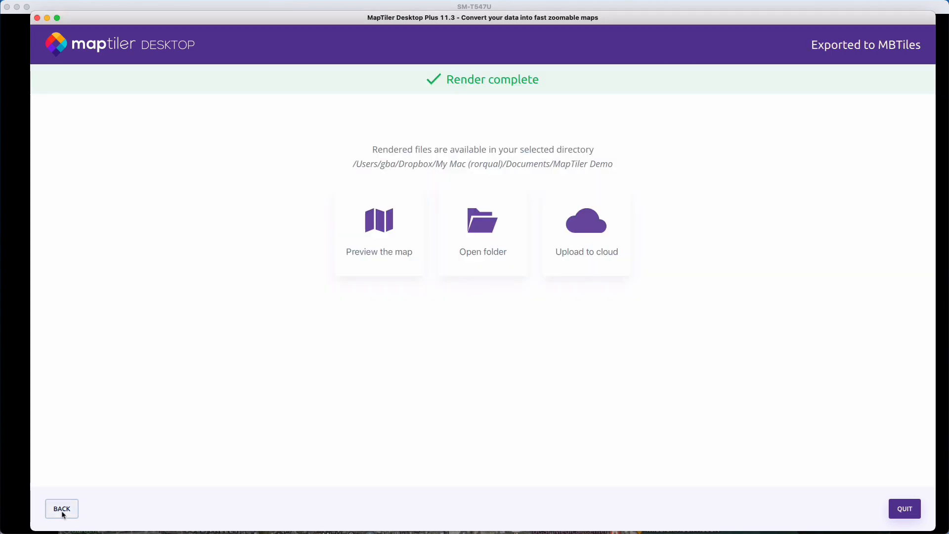
pyautogui.click(62, 510)
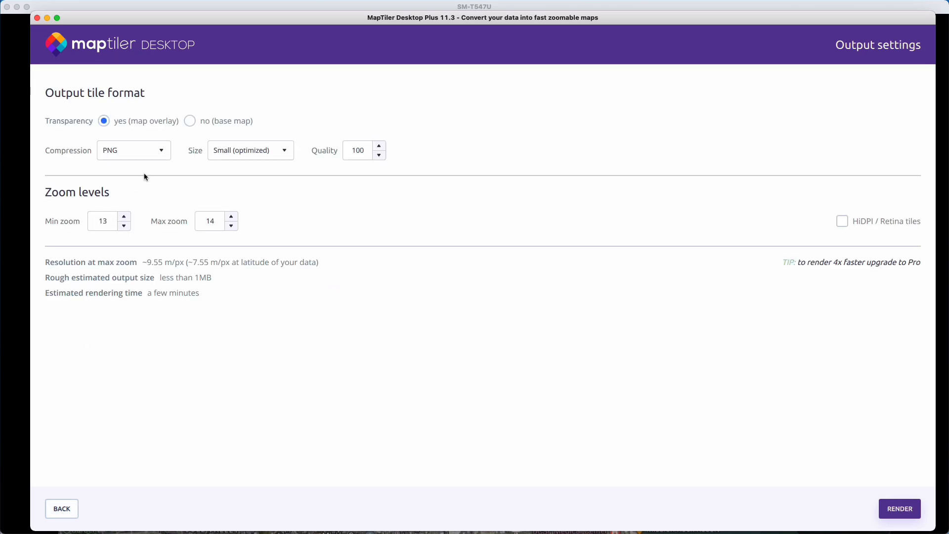
# - Set the output tiles to no transparency (base map) with PNG compression
pyautogui.click(191, 120)
pyautogui.click(160, 151)
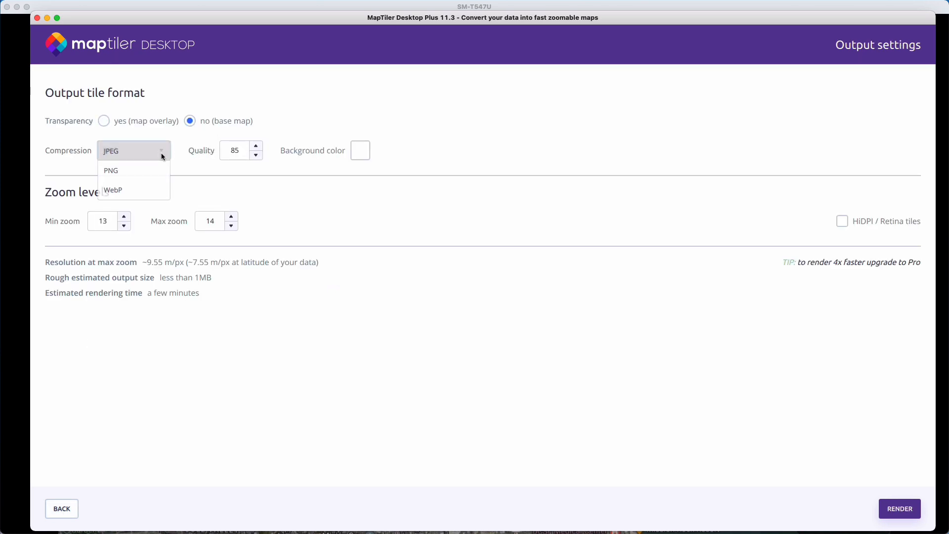
pyautogui.click(154, 170)
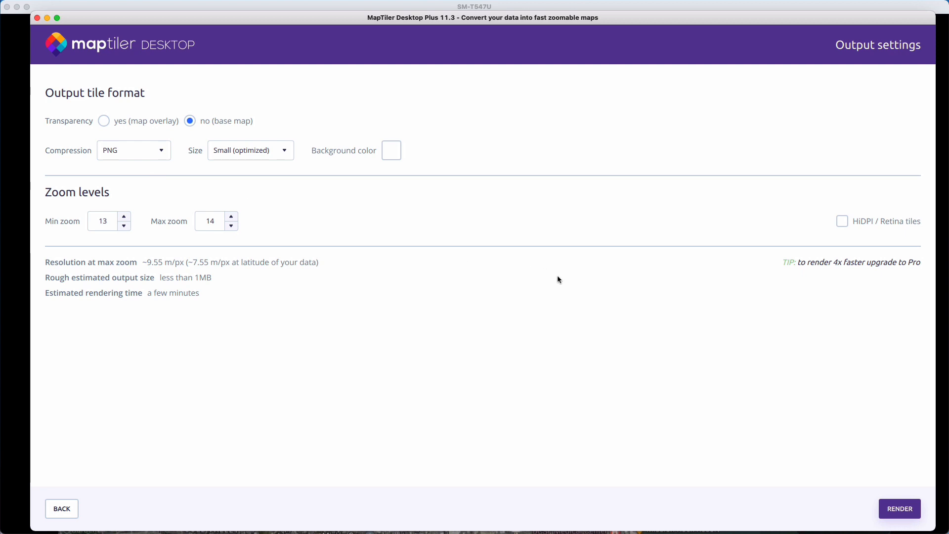
# - Render the non-transparent map and save it as chinatown-base.mbtiles in the MapTiler Demo folder
pyautogui.click(906, 505)
pyautogui.click(311, 265)
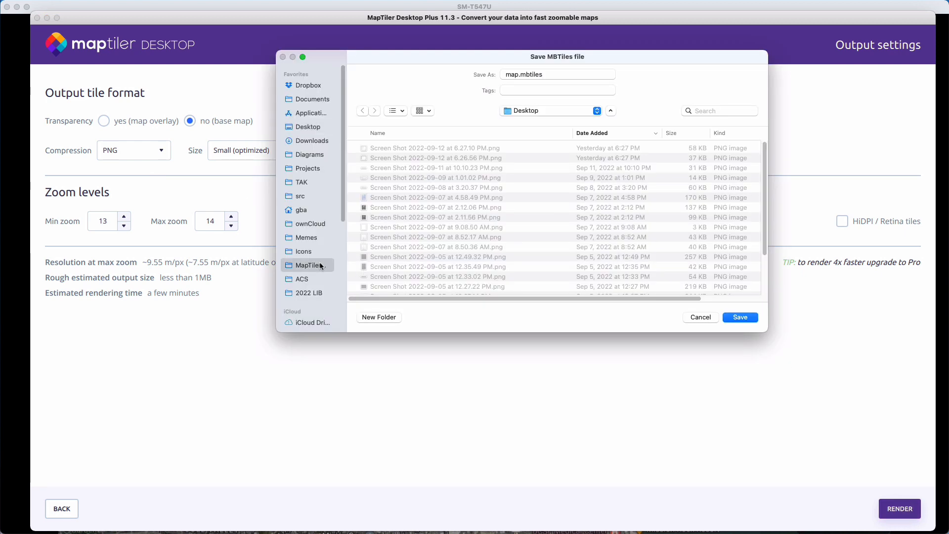
pyautogui.click(408, 148)
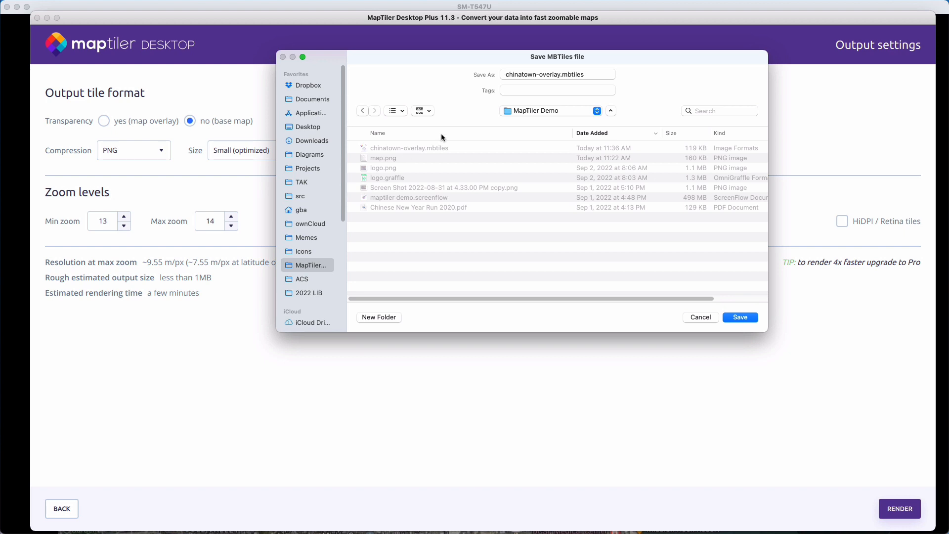
pyautogui.doubleClick(551, 75)
pyautogui.write('base')
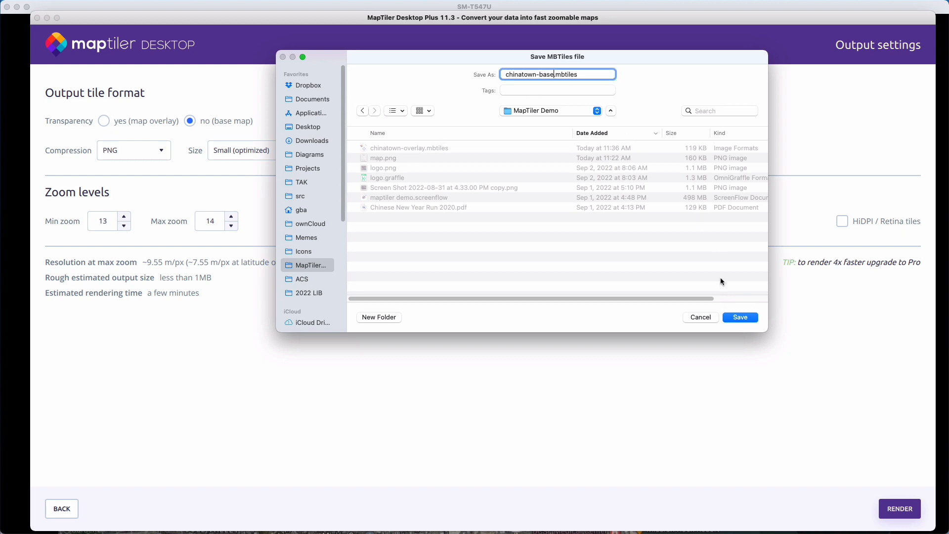
pyautogui.click(739, 318)
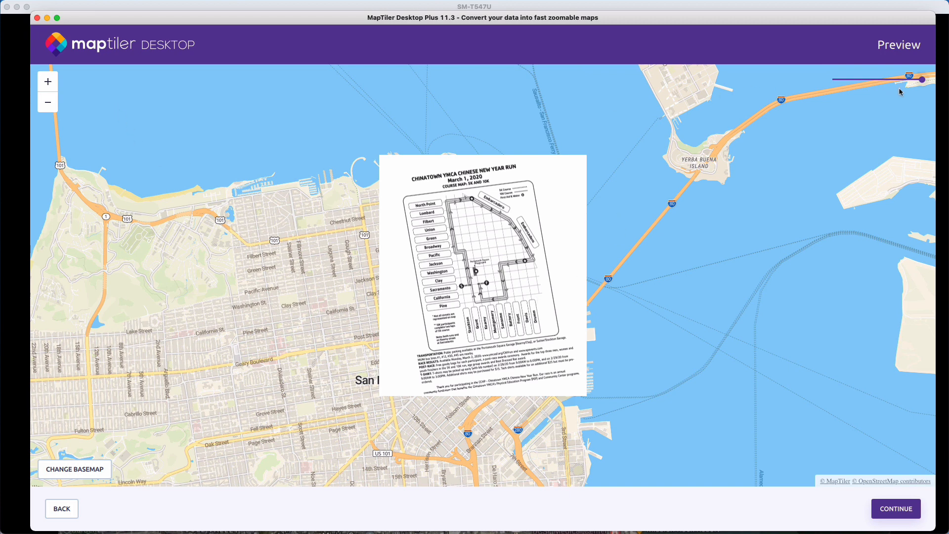
# - Check the rendered base map's opacity in the preview and finish the export
pyautogui.moveTo(920, 84)
pyautogui.mouseDown()
pyautogui.moveTo(865, 87)
pyautogui.moveTo(922, 87)
pyautogui.mouseUp()
pyautogui.click(904, 505)
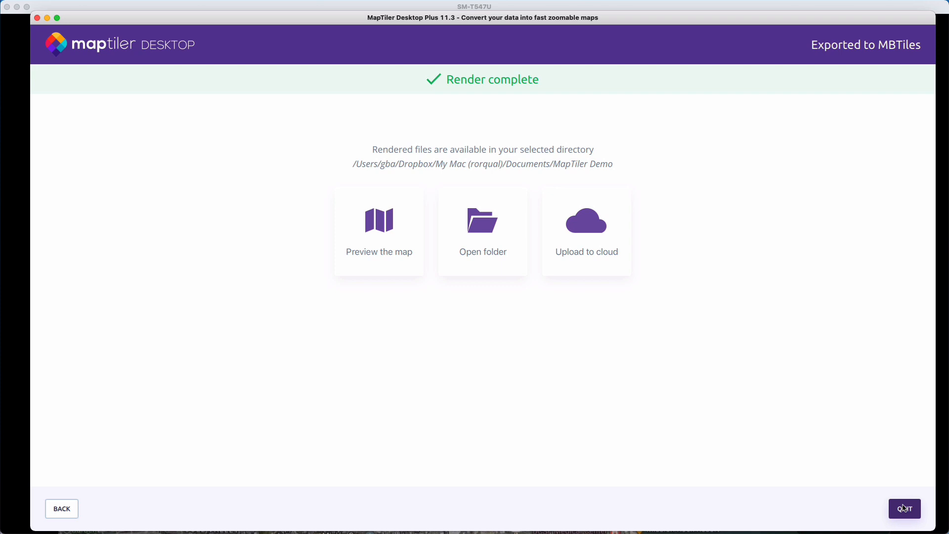
# - Quit MapTiler Desktop, switch to the terminal and list the files in the MapTiler Demo folder
pyautogui.click(905, 509)
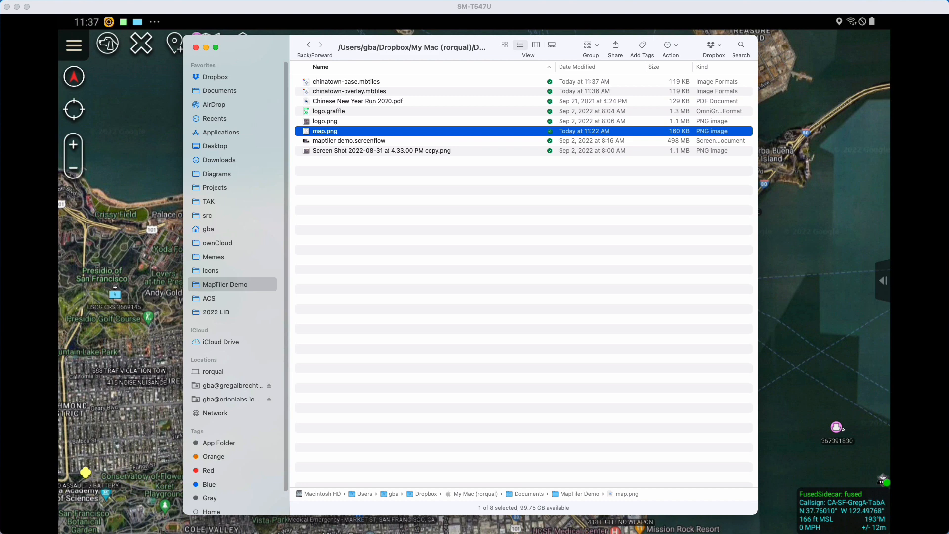
pyautogui.press('super+Tab')
pyautogui.write('ls')
pyautogui.press('Return')
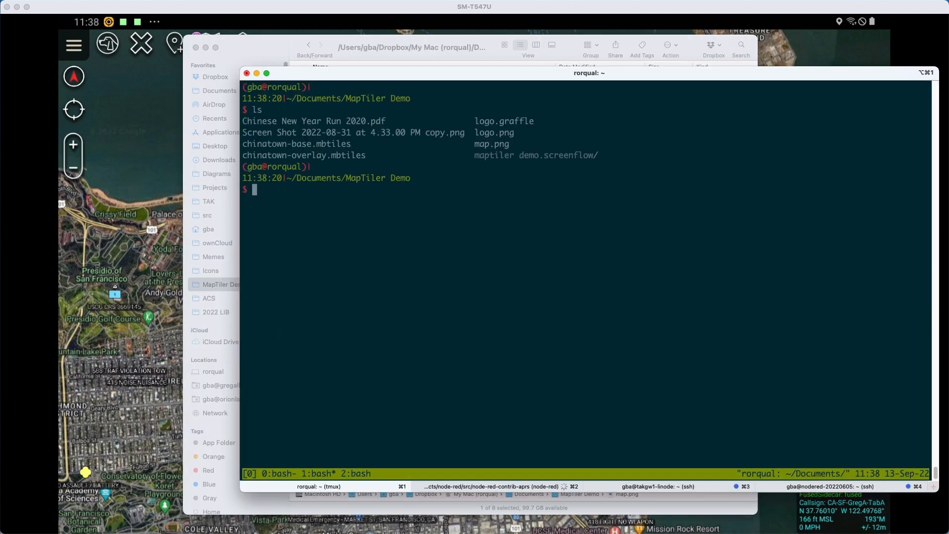
# - List the attached Android devices with adb devices and copy the second device's serial number
pyautogui.write('adb devices')
pyautogui.press('Return')
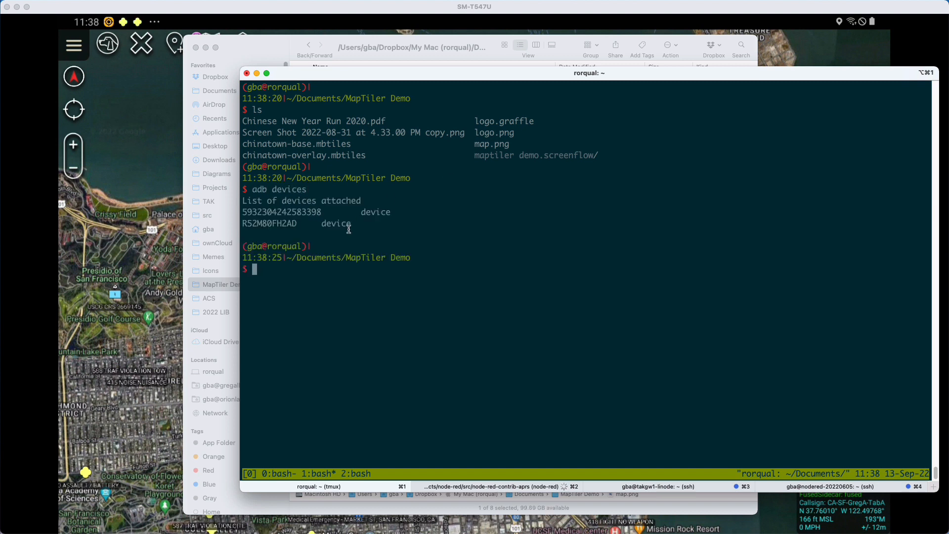
pyautogui.doubleClick(267, 224)
# - Try to push chinatown-base.mbtiles to /sdcard using adb -s without a device serial
pyautogui.write('adb -s push chinatown-base.mbtiles ')
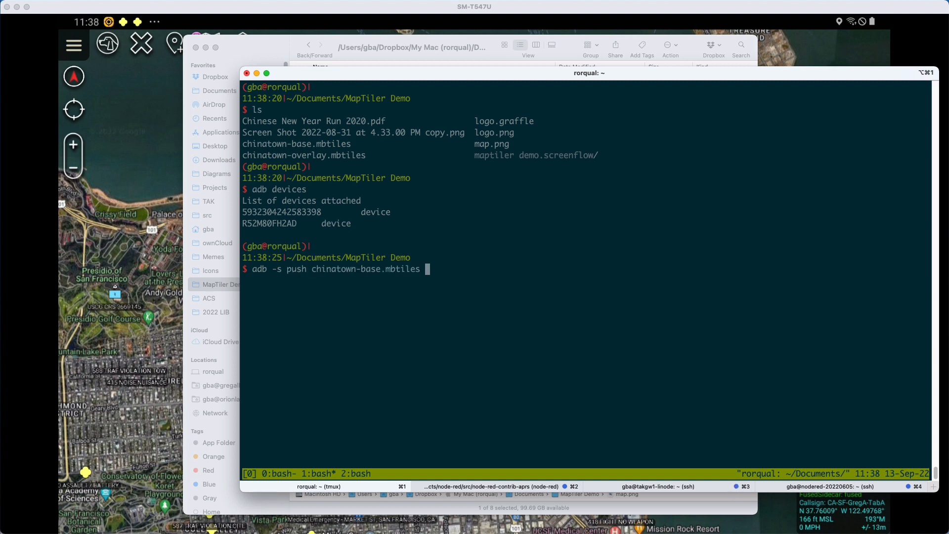
pyautogui.write('/sdcard')
pyautogui.press('Return')
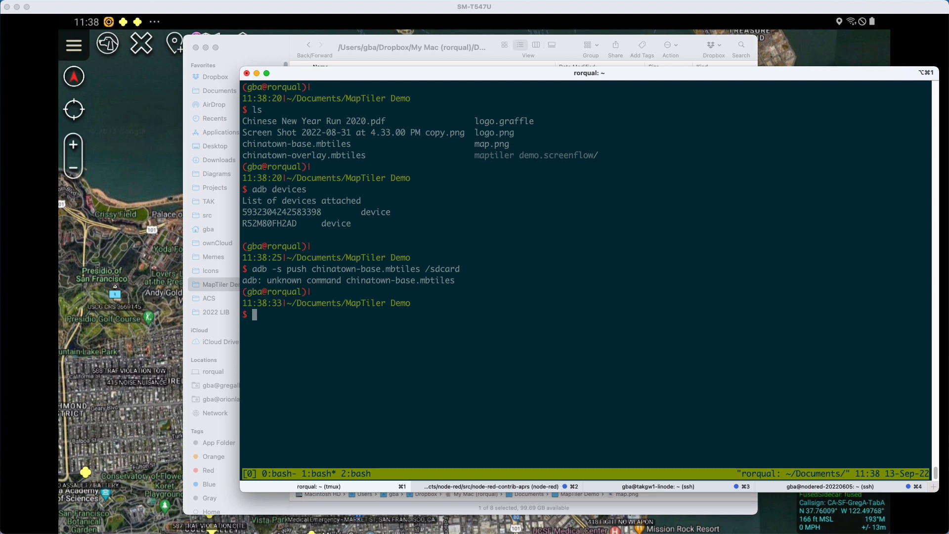
# - Rerun the adb push of chinatown-base.mbtiles to /sdcard with the copied device serial added after -s
pyautogui.press('Up')
pyautogui.hotkey('ctrl', 'a')
pyautogui.press('Right')
pyautogui.press('Right')
pyautogui.press('Right')
pyautogui.press('Right')
pyautogui.press('Right')
pyautogui.press('Right')
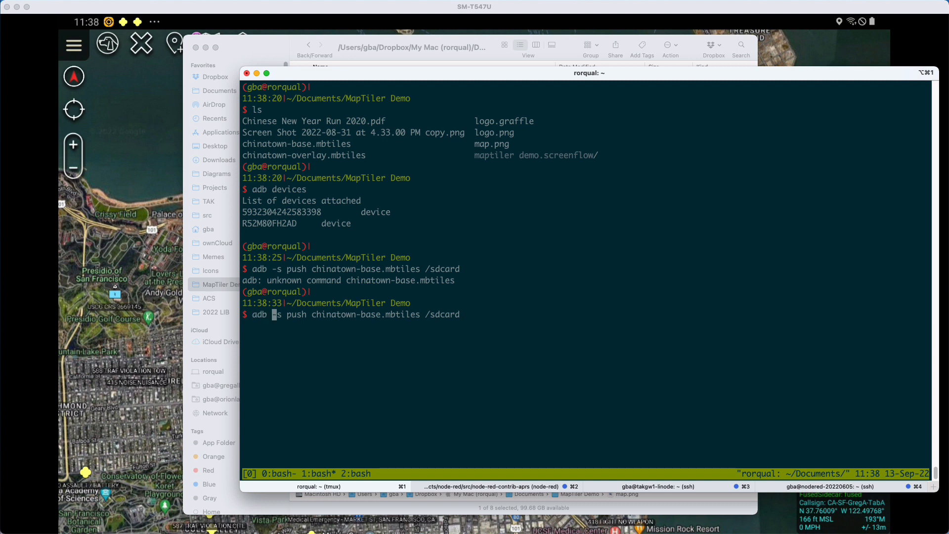
pyautogui.write('R52M80FHZAD')
pyautogui.press('Return')
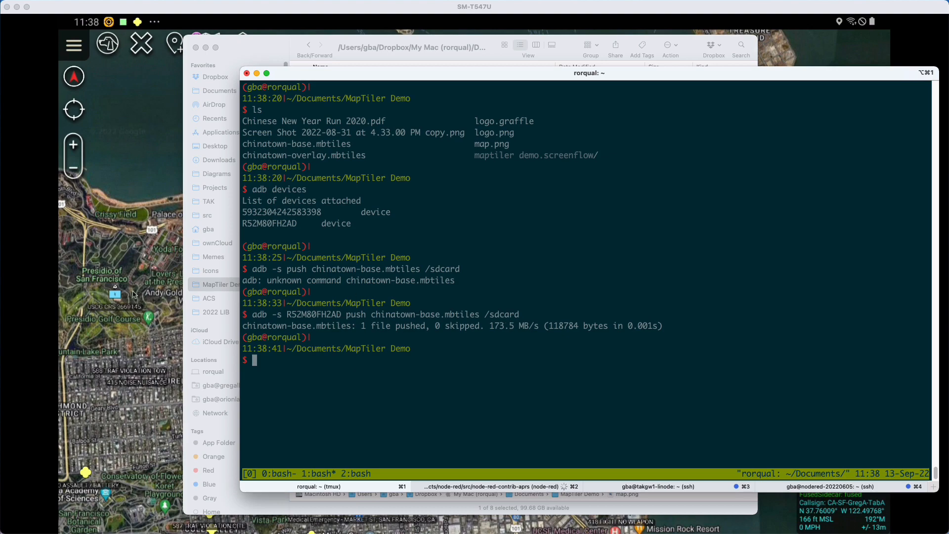
# - Switch to the mirrored SM-T547U tablet and import chinatown-base.mbtiles from its local SD storage into the map app
pyautogui.click(134, 295)
pyautogui.click(223, 290)
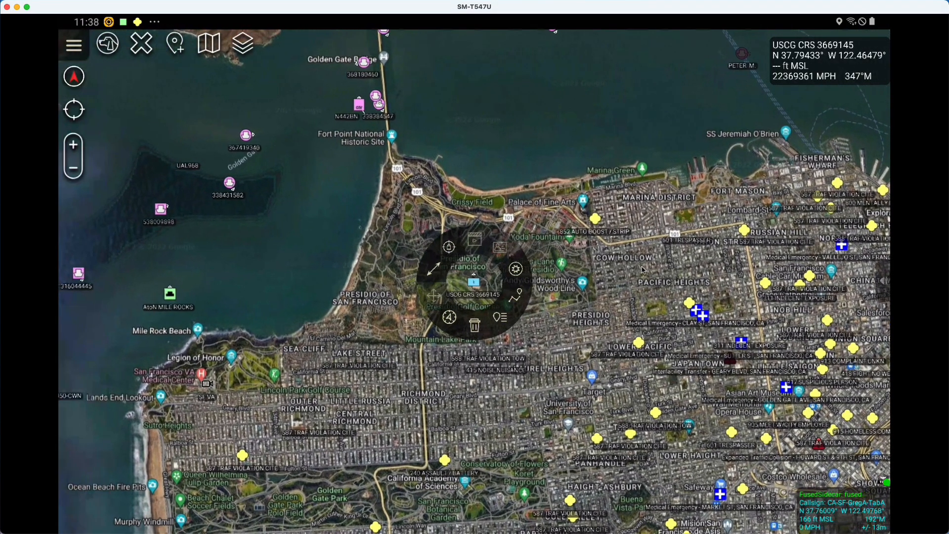
pyautogui.click(534, 268)
pyautogui.moveTo(534, 266); pyautogui.dragTo(484, 259)
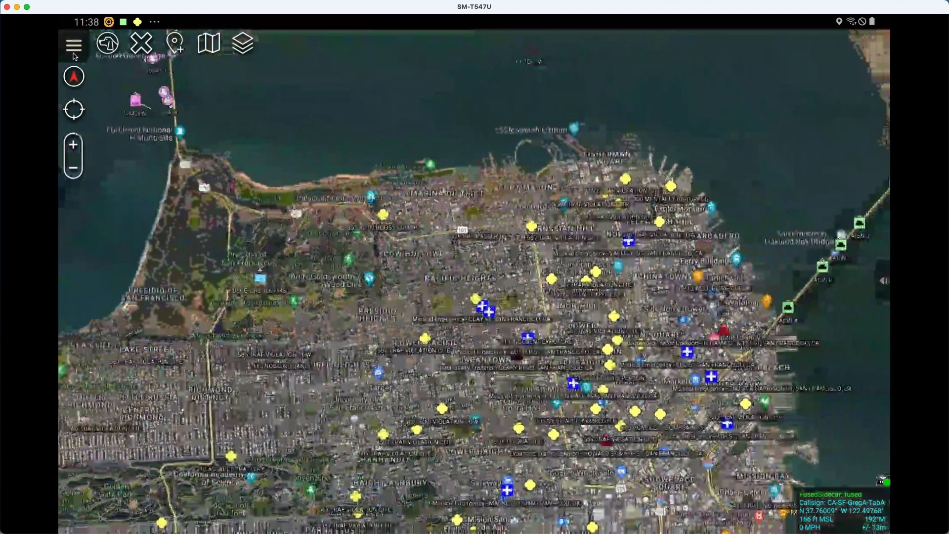
pyautogui.click(74, 46)
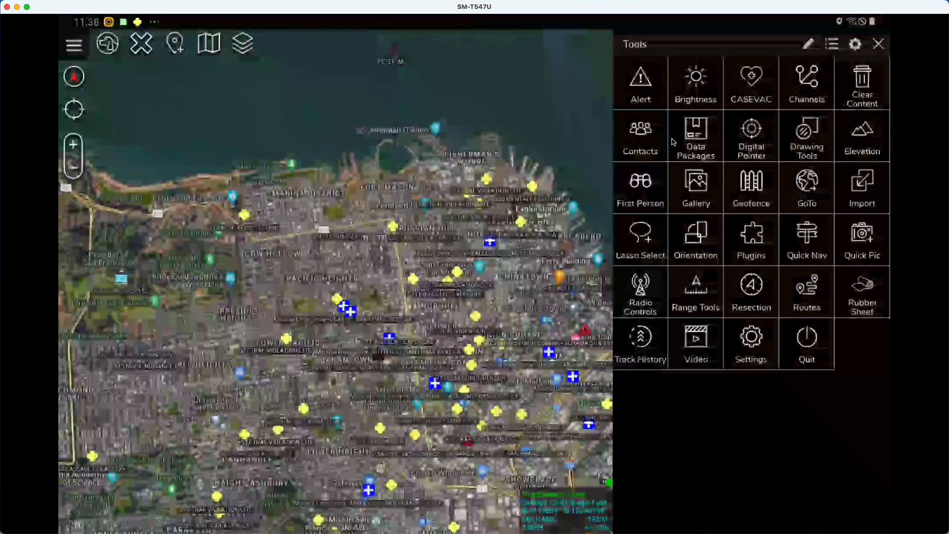
pyautogui.click(844, 197)
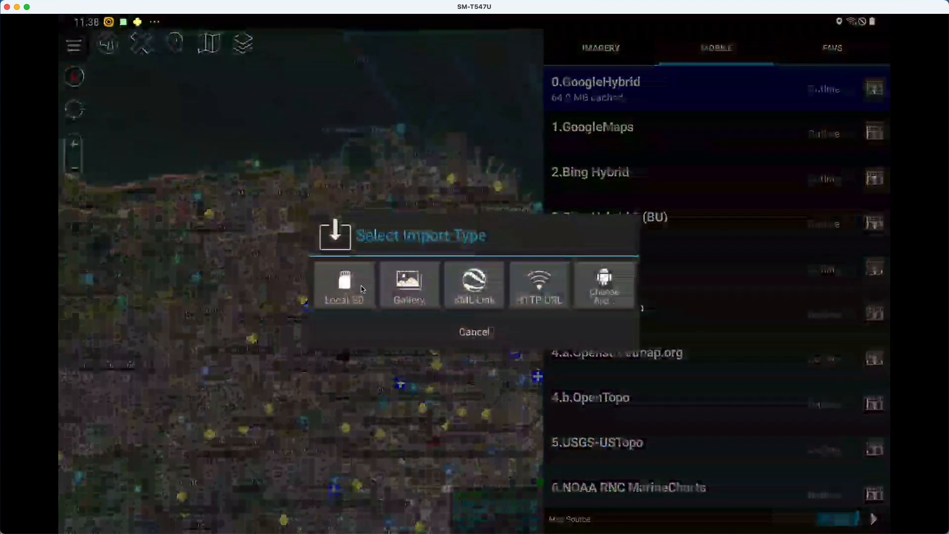
pyautogui.click(363, 290)
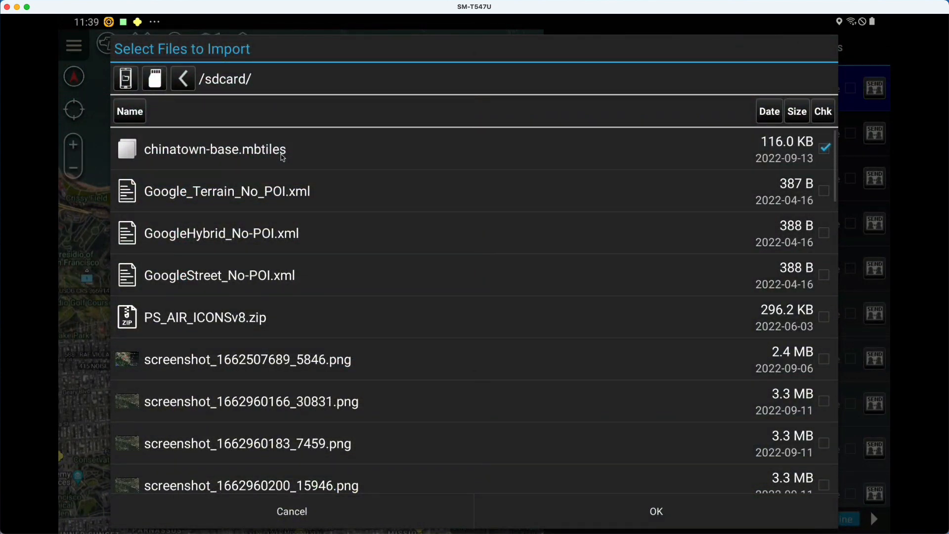
pyautogui.click(605, 517)
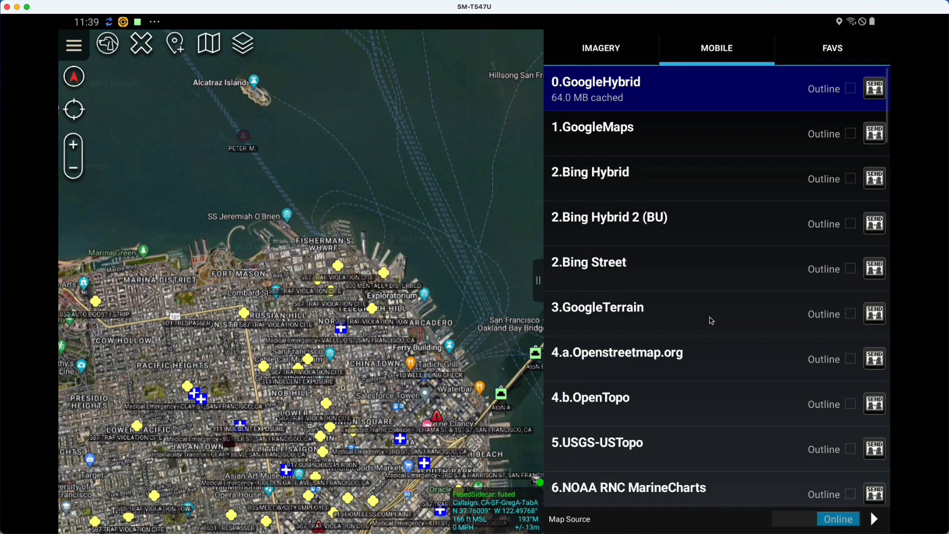
# - Display chinatown-base.mbtiles from the mobile map sources and examine the course map's streets and route up close
pyautogui.scroll(-10, 712, 321)
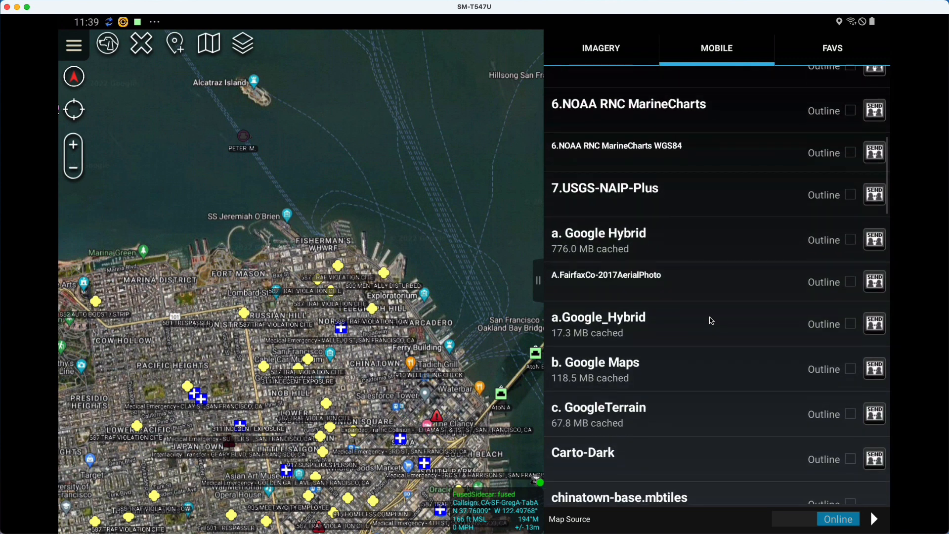
pyautogui.scroll(-6, 711, 321)
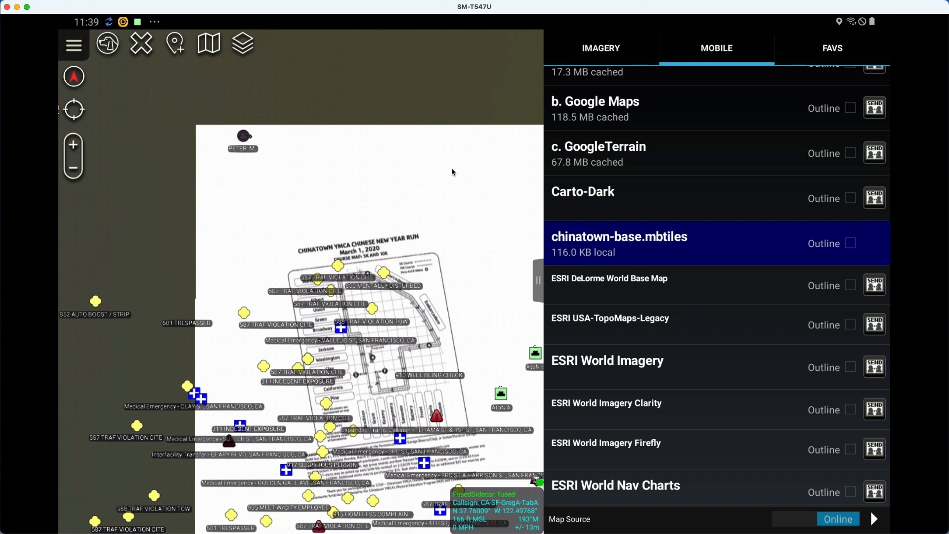
pyautogui.click(74, 147)
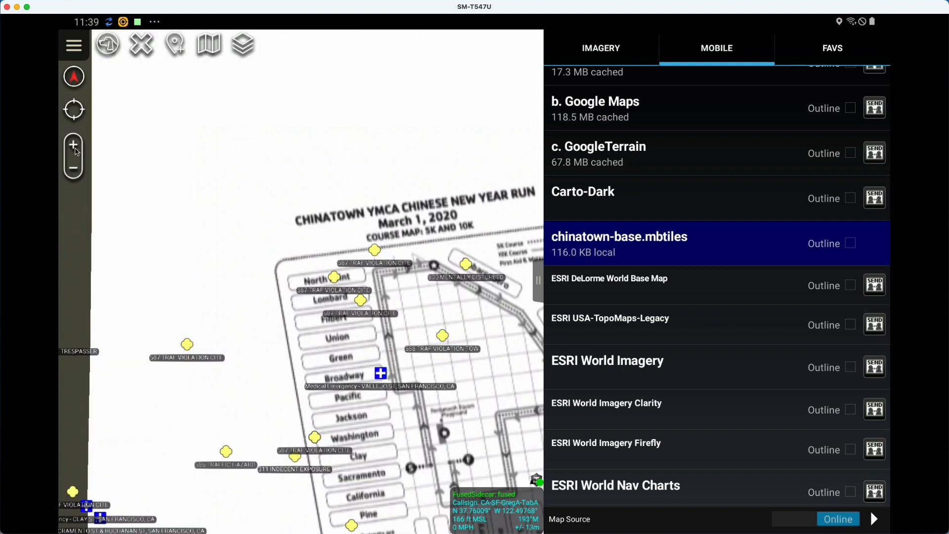
pyautogui.click(74, 147)
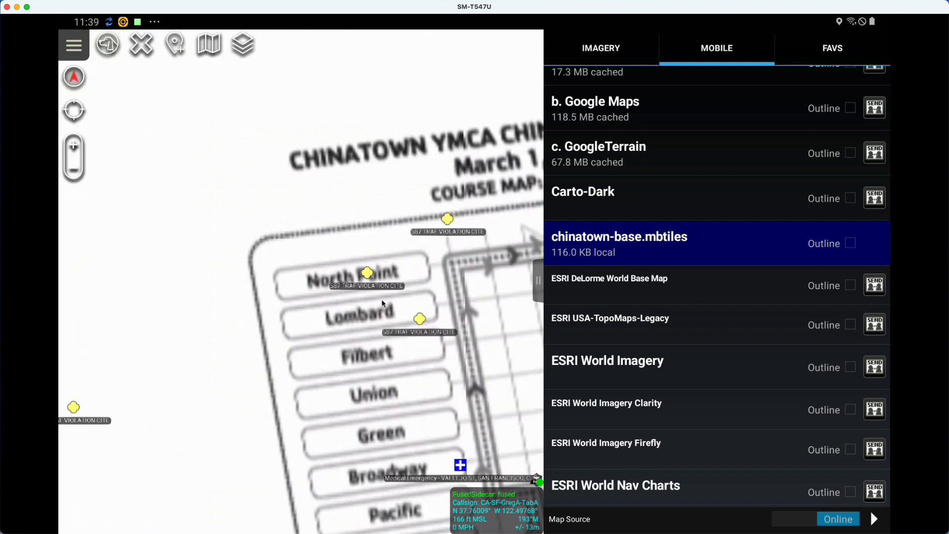
pyautogui.moveTo(382, 303); pyautogui.dragTo(185, 250)
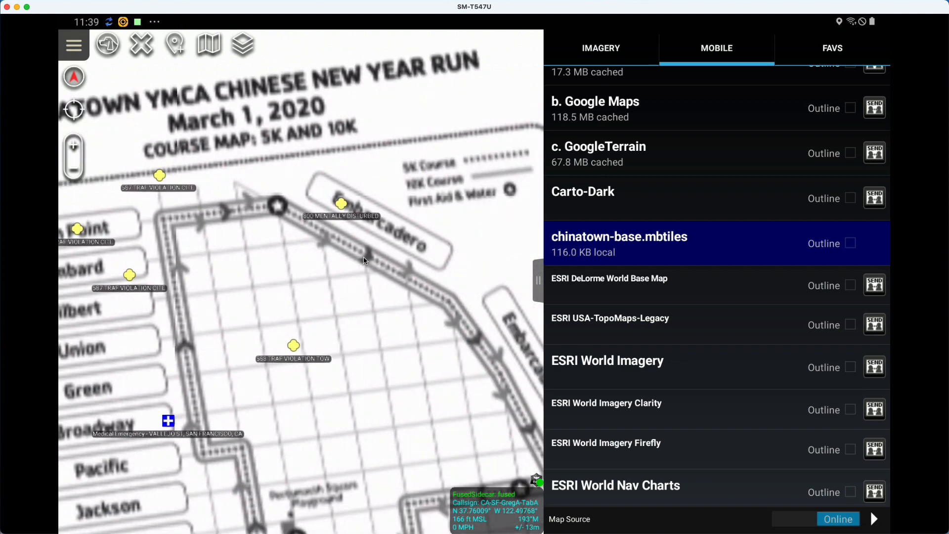
pyautogui.moveTo(364, 257); pyautogui.dragTo(375, 251)
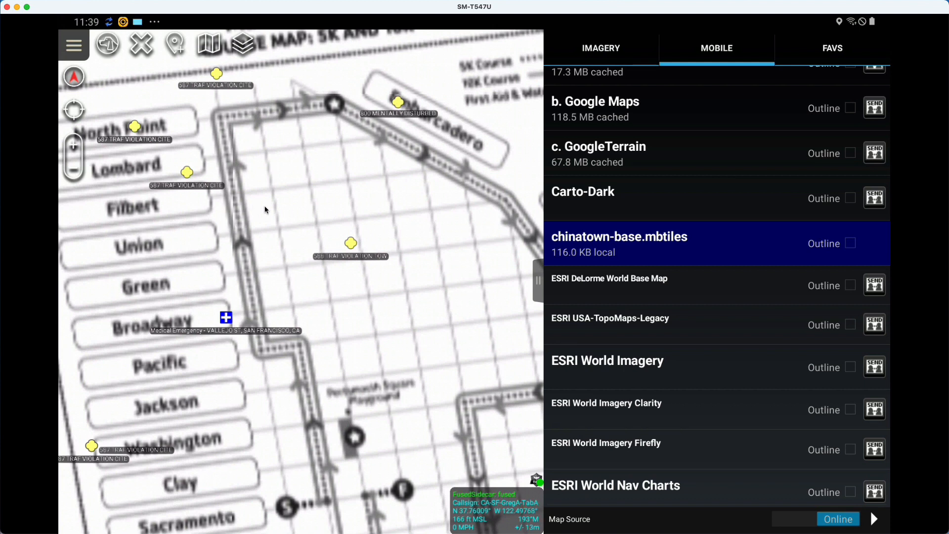
pyautogui.moveTo(281, 218); pyautogui.dragTo(352, 217)
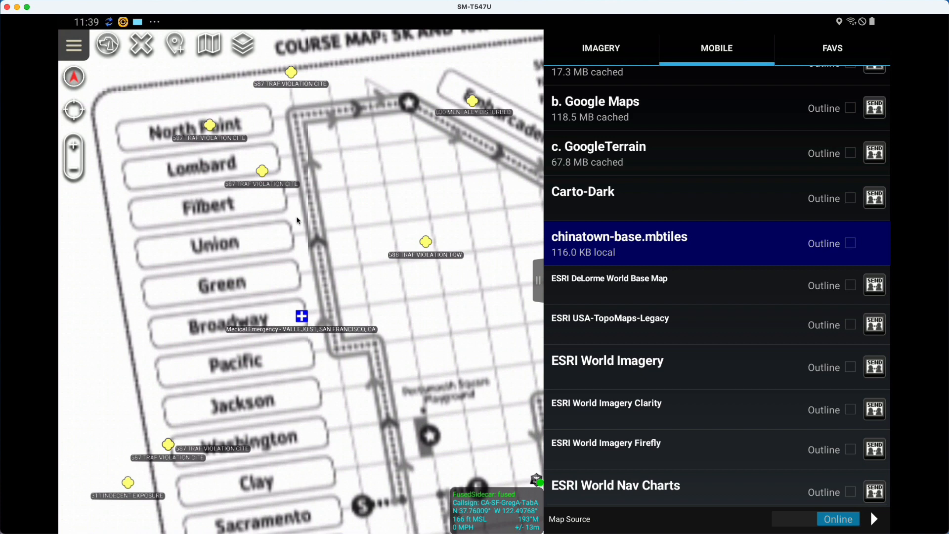
pyautogui.moveTo(284, 231); pyautogui.dragTo(294, 227)
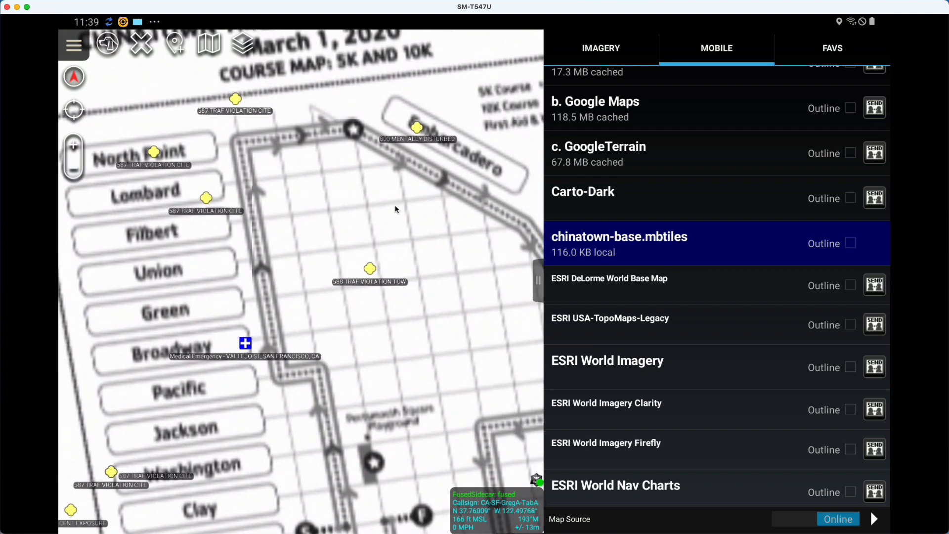
pyautogui.moveTo(394, 207); pyautogui.dragTo(267, 235)
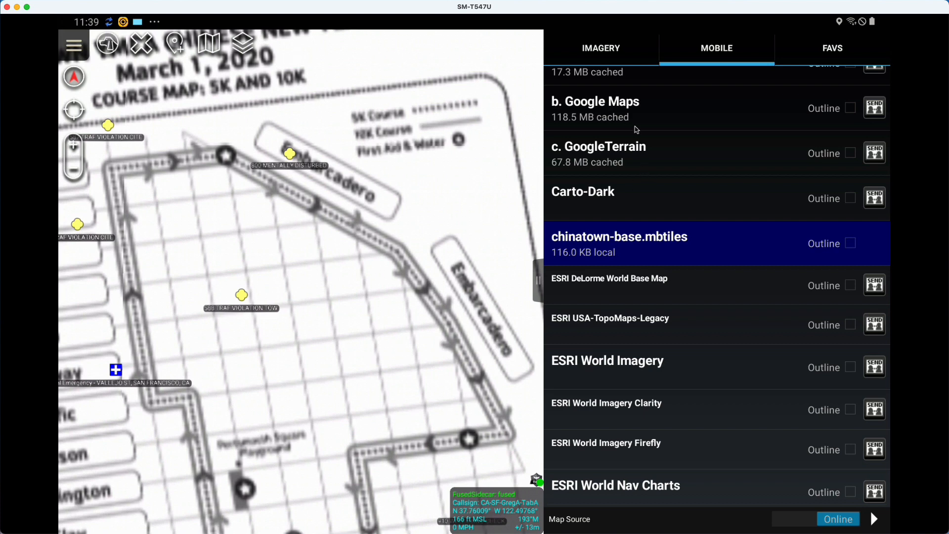
# - Compare the area with the Google Maps source, restore chinatown-base.mbtiles and view the course map at full width
pyautogui.click(637, 125)
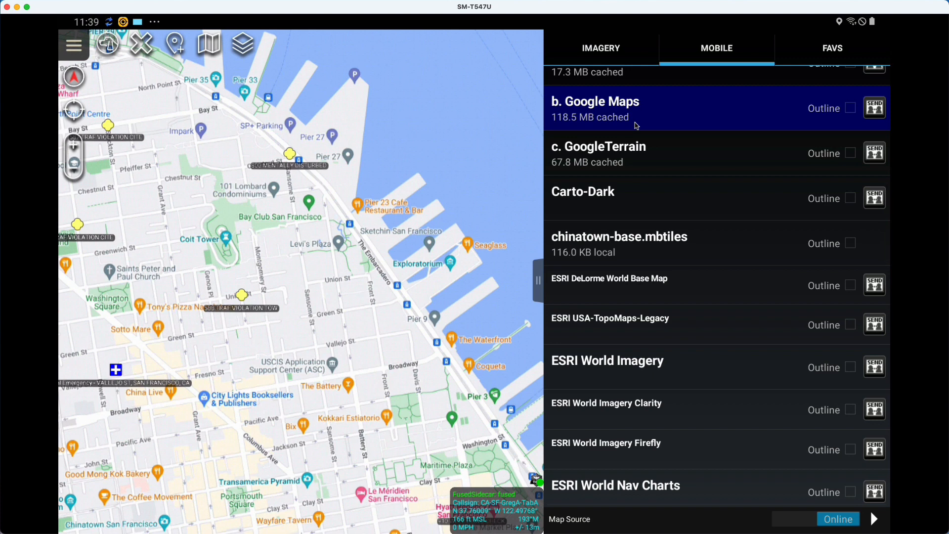
pyautogui.click(626, 247)
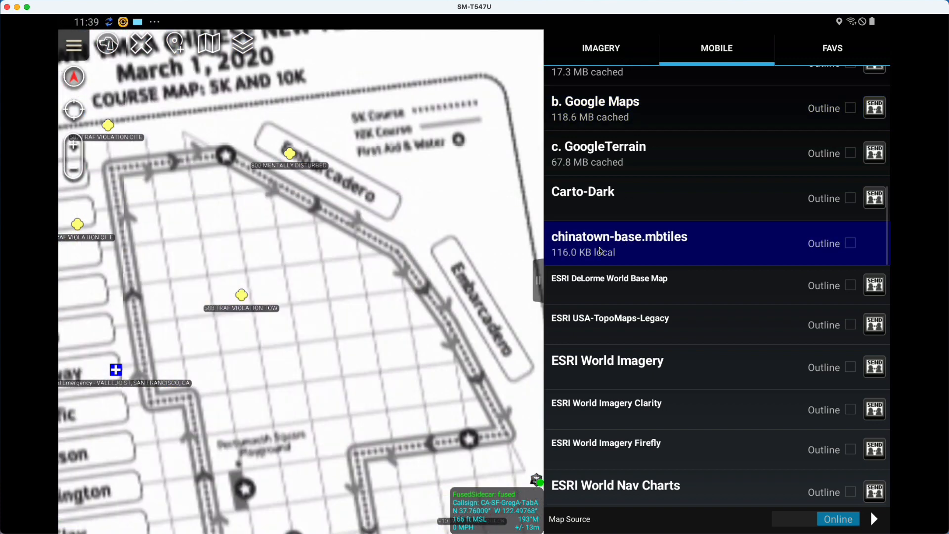
pyautogui.moveTo(469, 318); pyautogui.dragTo(474, 168)
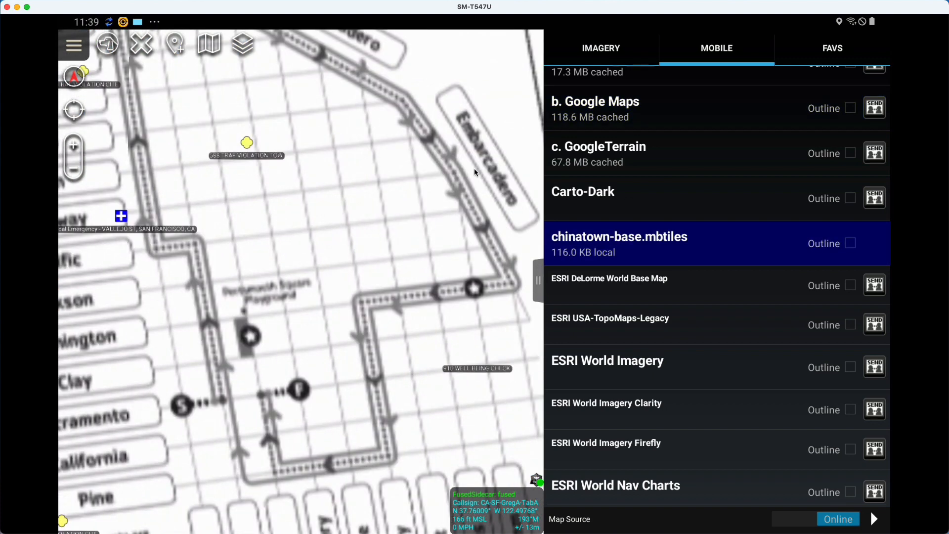
pyautogui.click(538, 280)
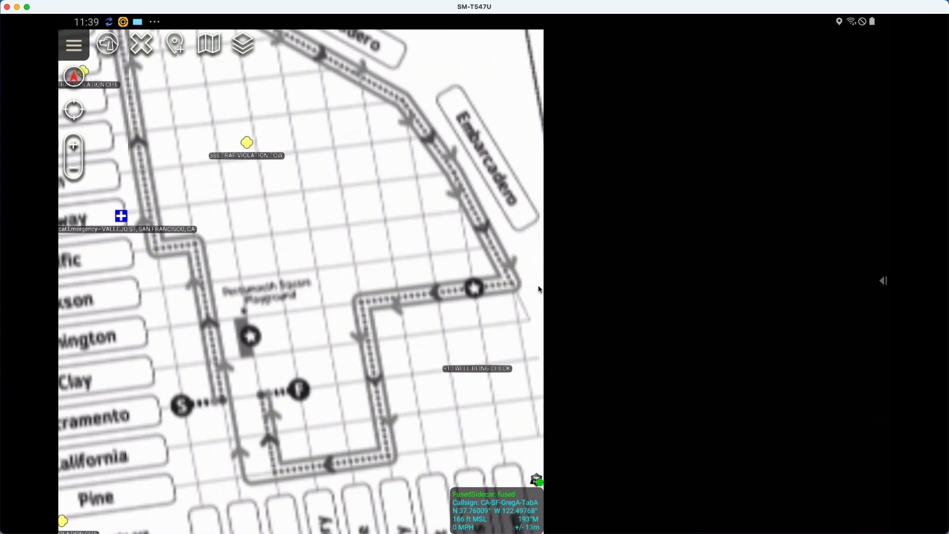
pyautogui.moveTo(517, 354)
pyautogui.mouseDown()
pyautogui.moveTo(544, 237)
pyautogui.moveTo(526, 326)
pyautogui.mouseUp()
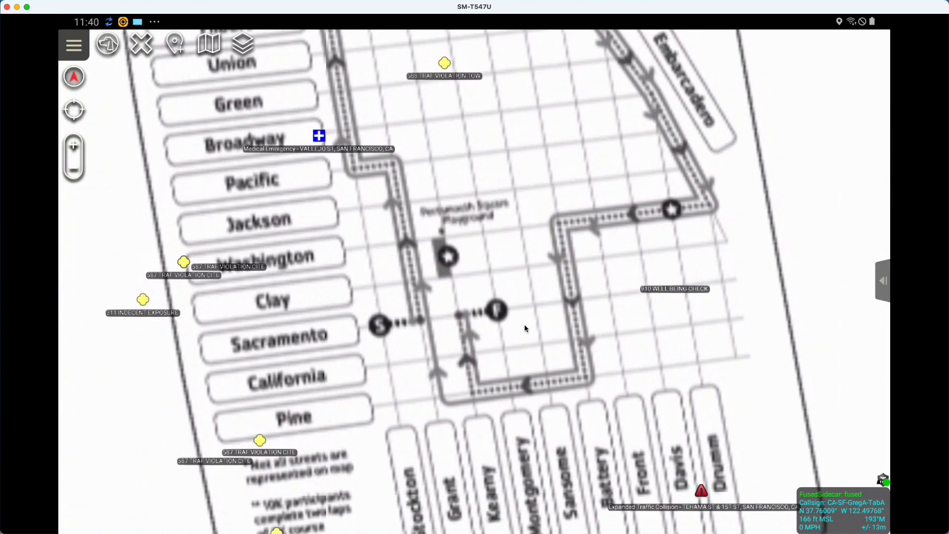